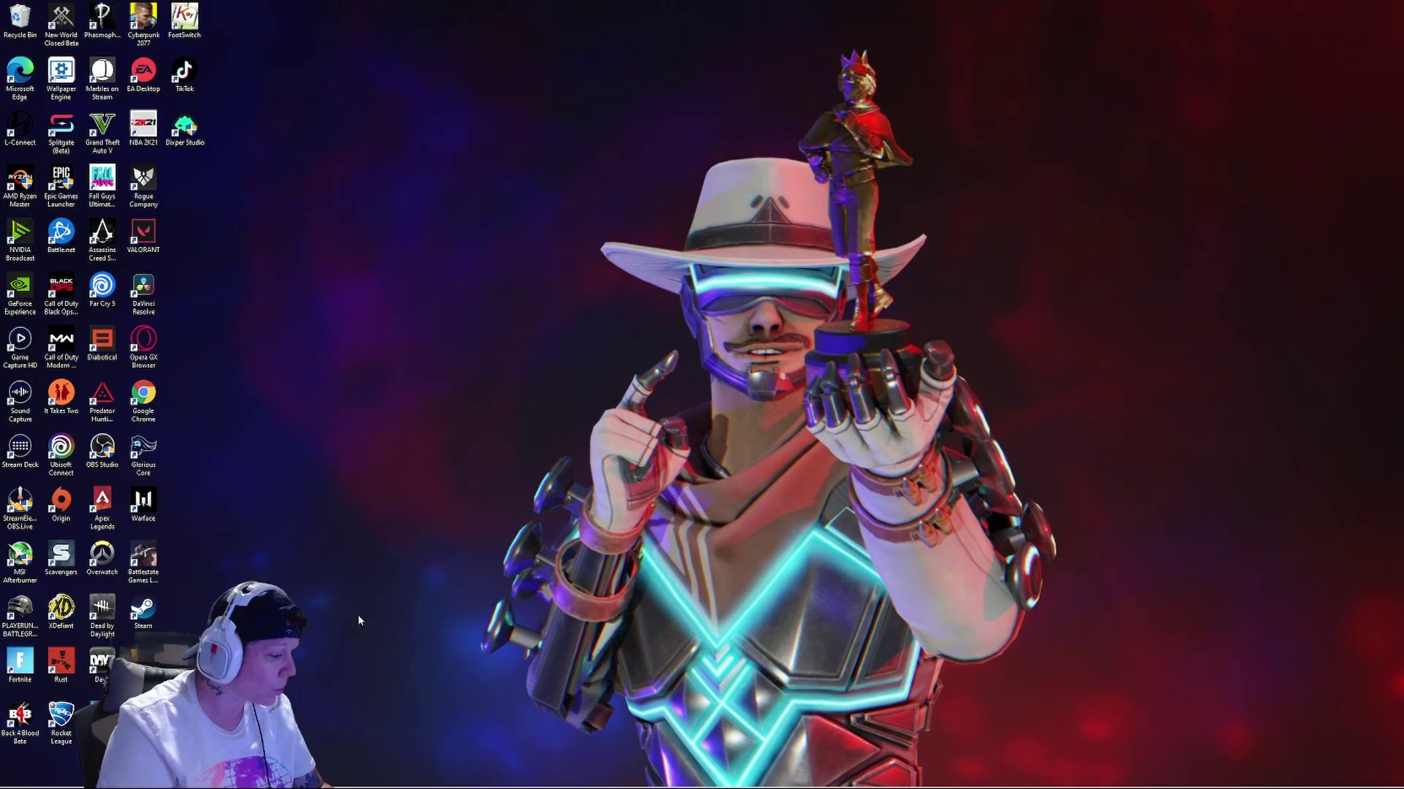
Open Twitch in Google Chrome and go to the account's Drops inventory
double_click(145, 399)
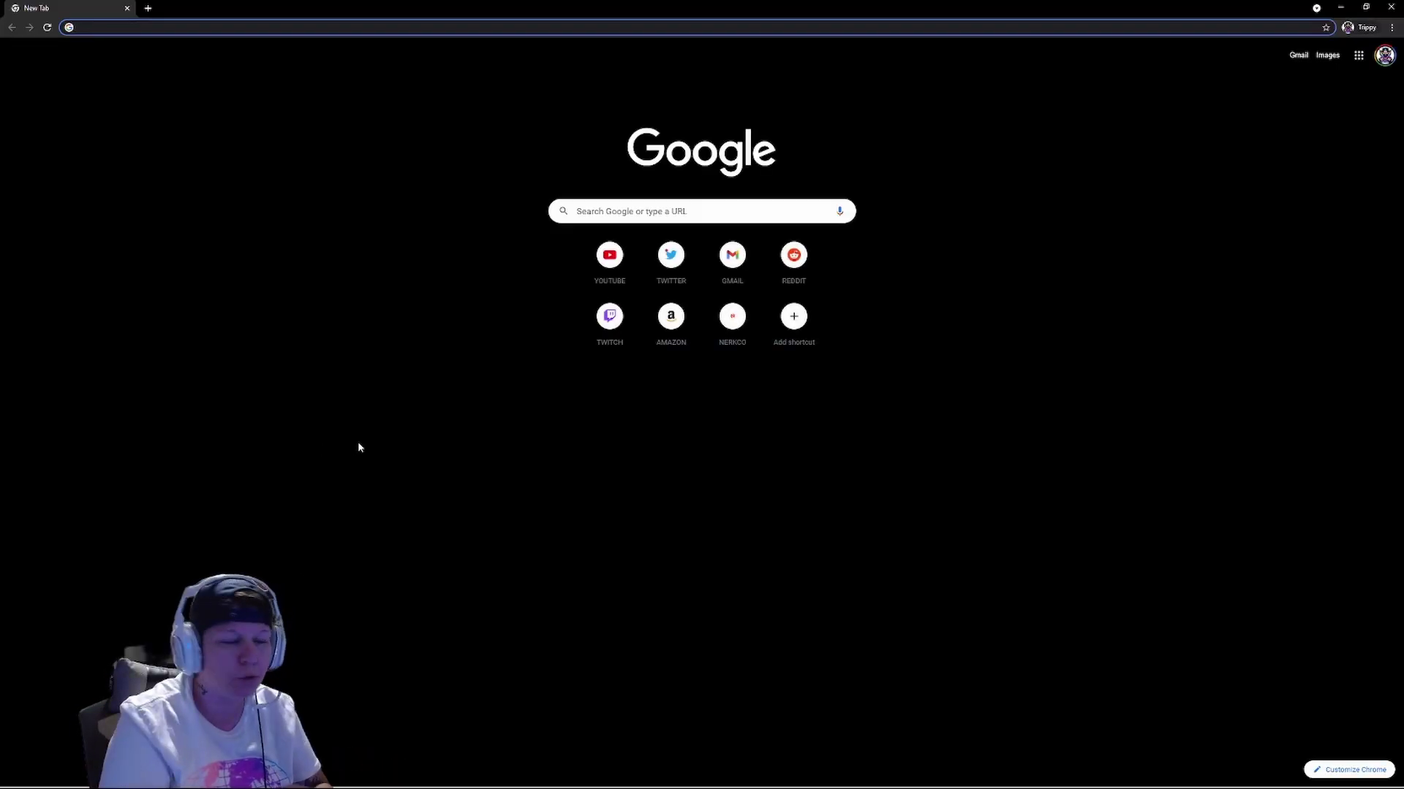
left_click(612, 318)
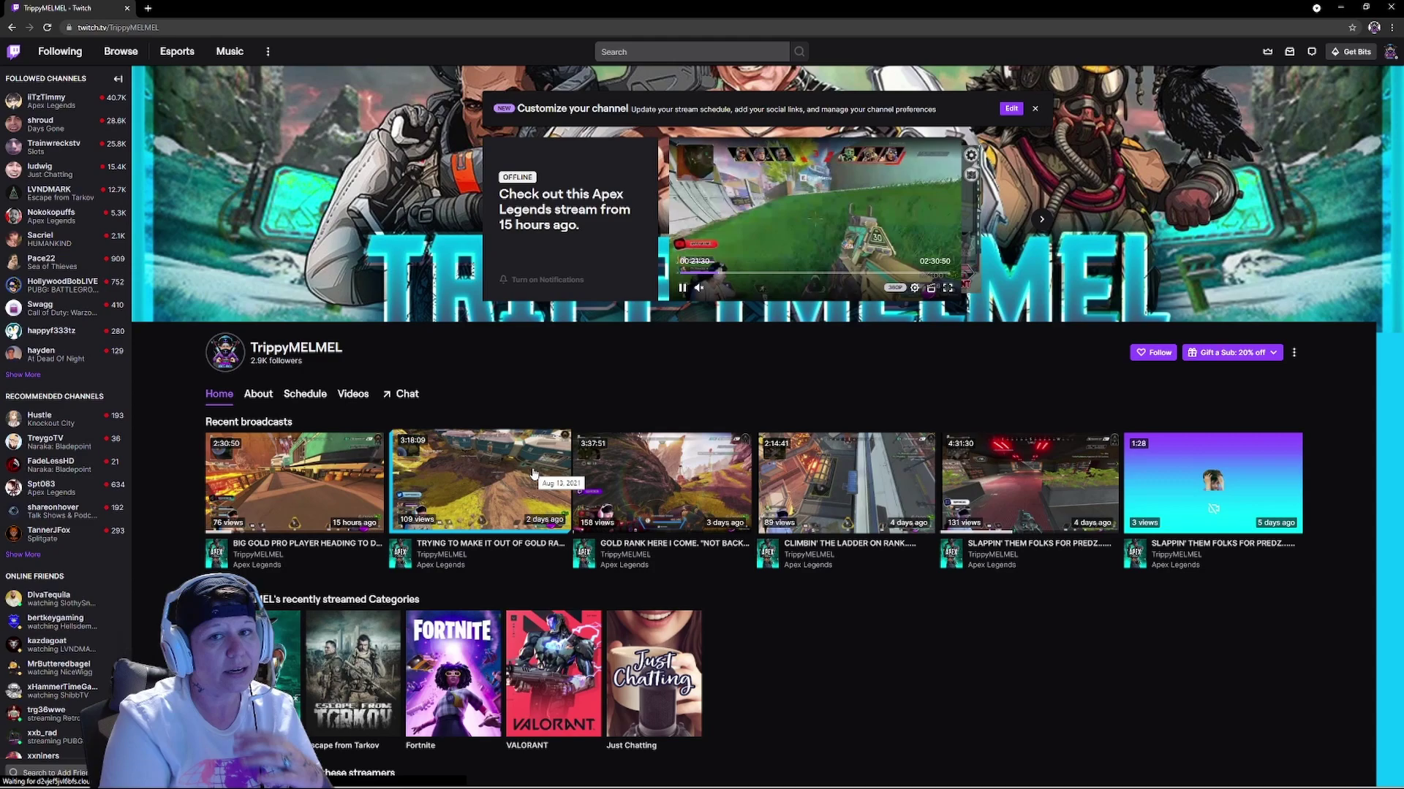
left_click(1390, 54)
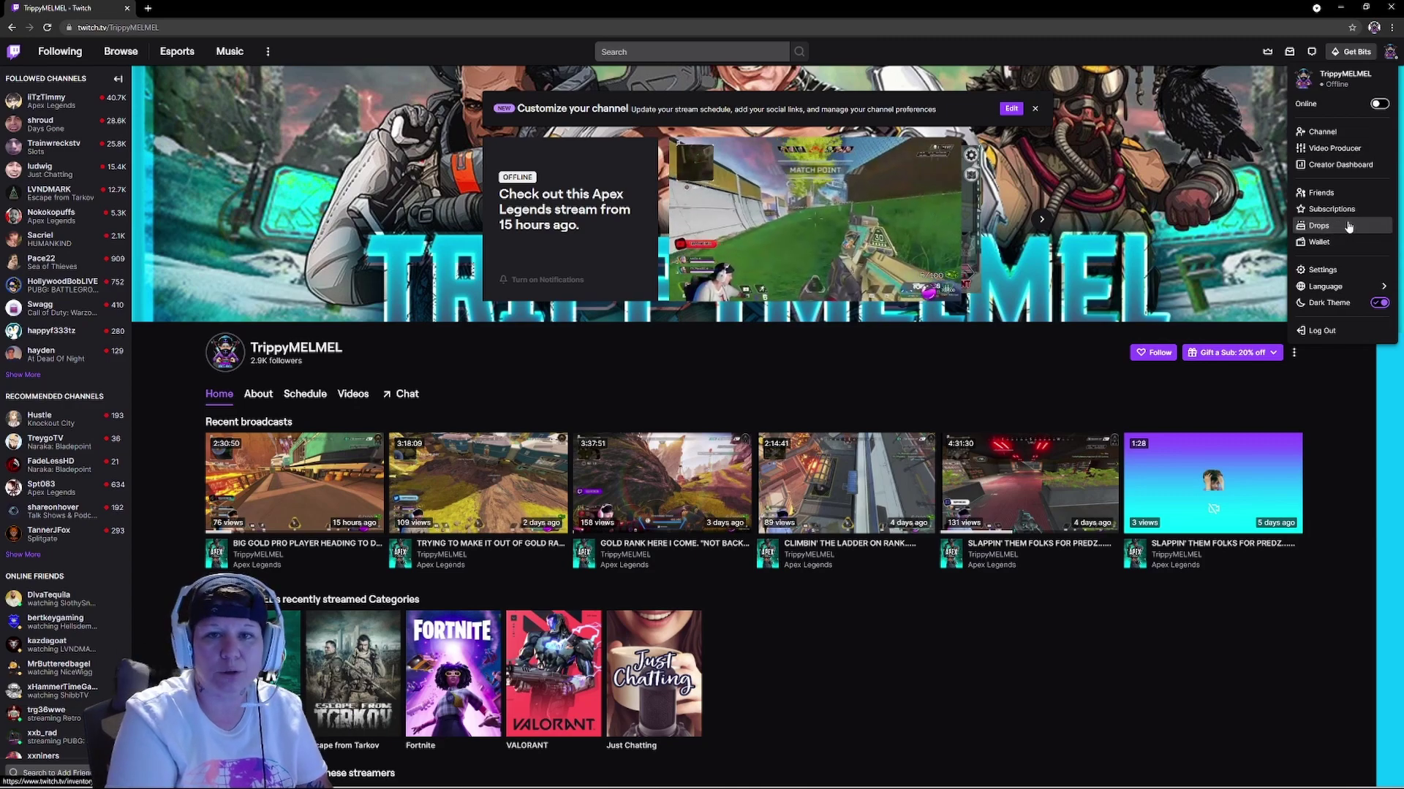
left_click(1319, 225)
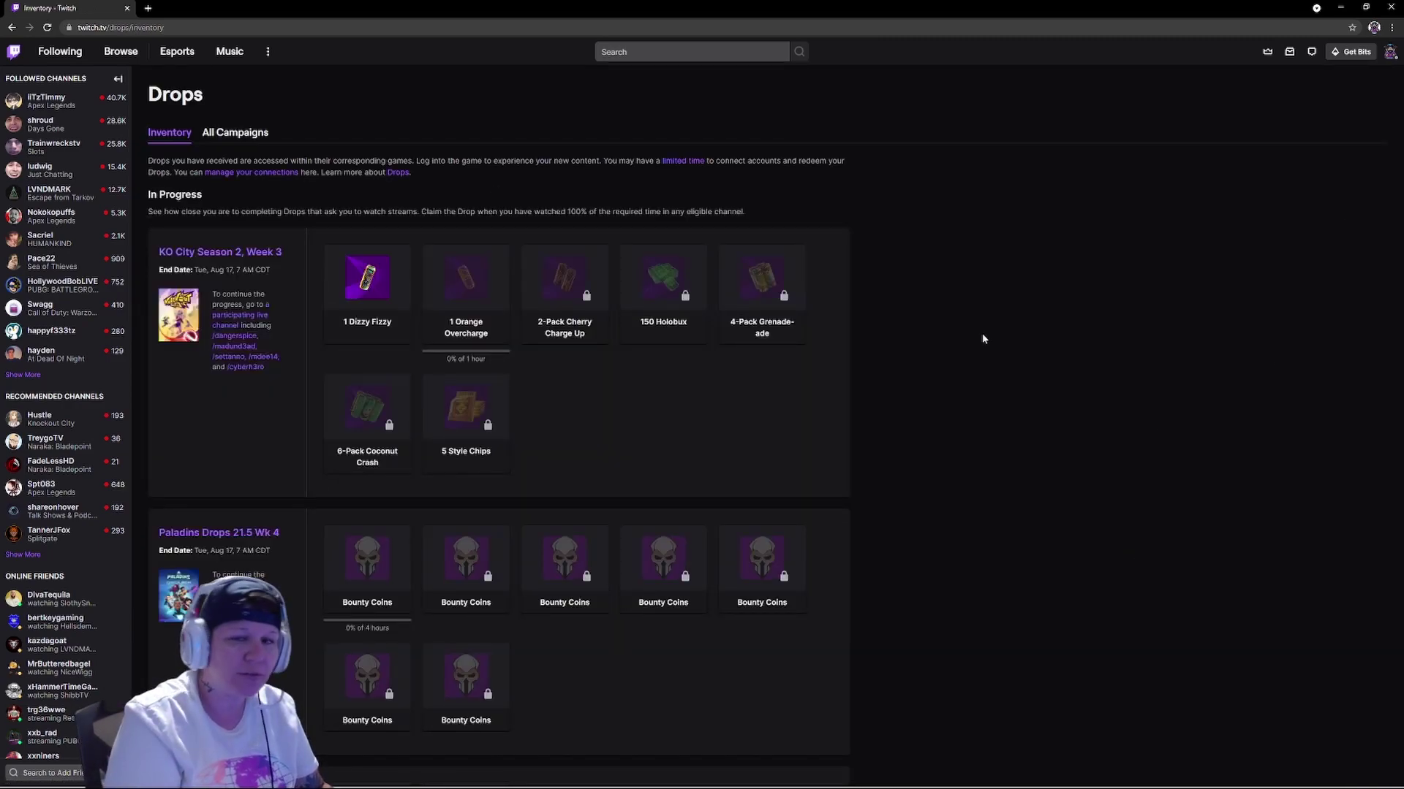
Among all Drops campaigns, expand PUBG: BATTLEGROUNDS and examine its rewards, earning requirements and account connection
left_click(261, 138)
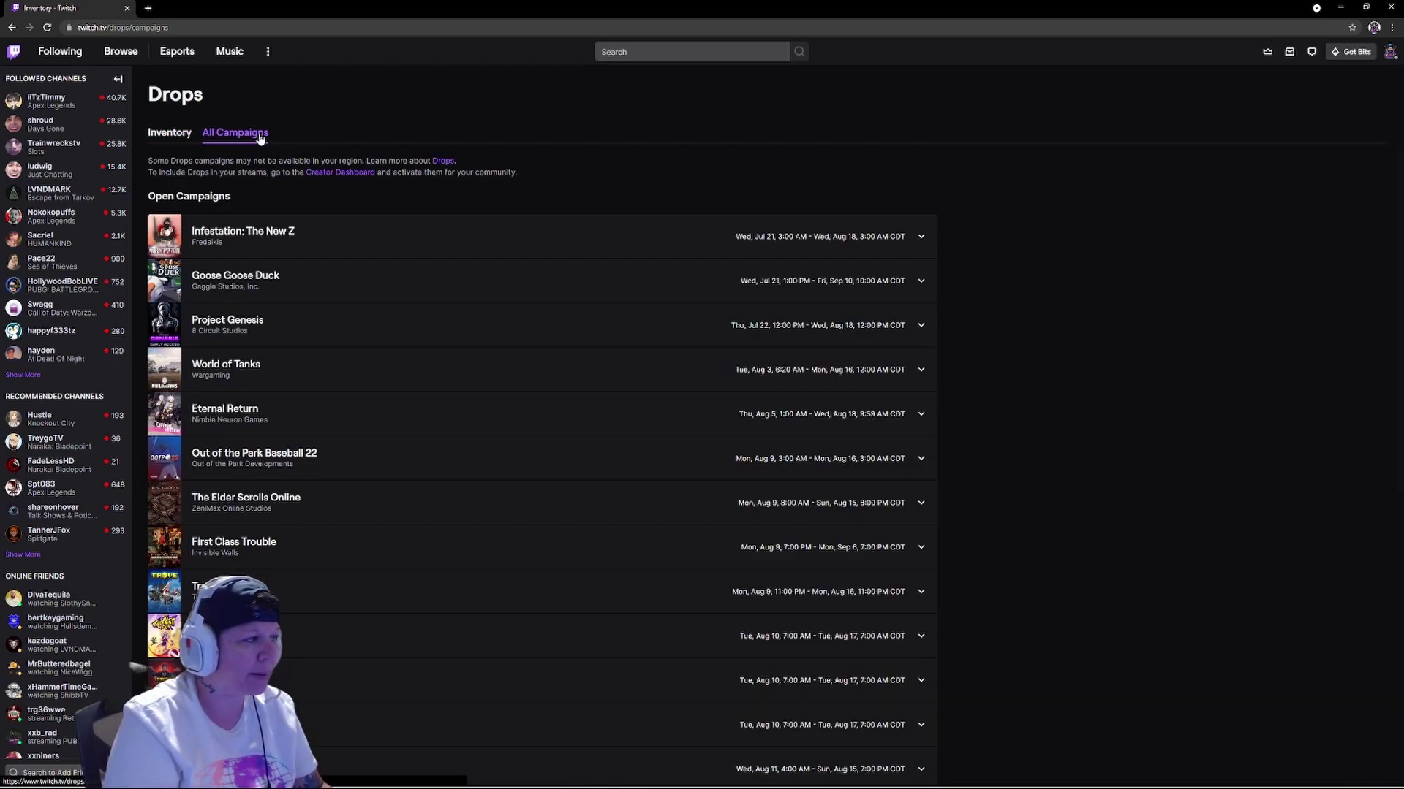
scroll(257, 326, "down", 2)
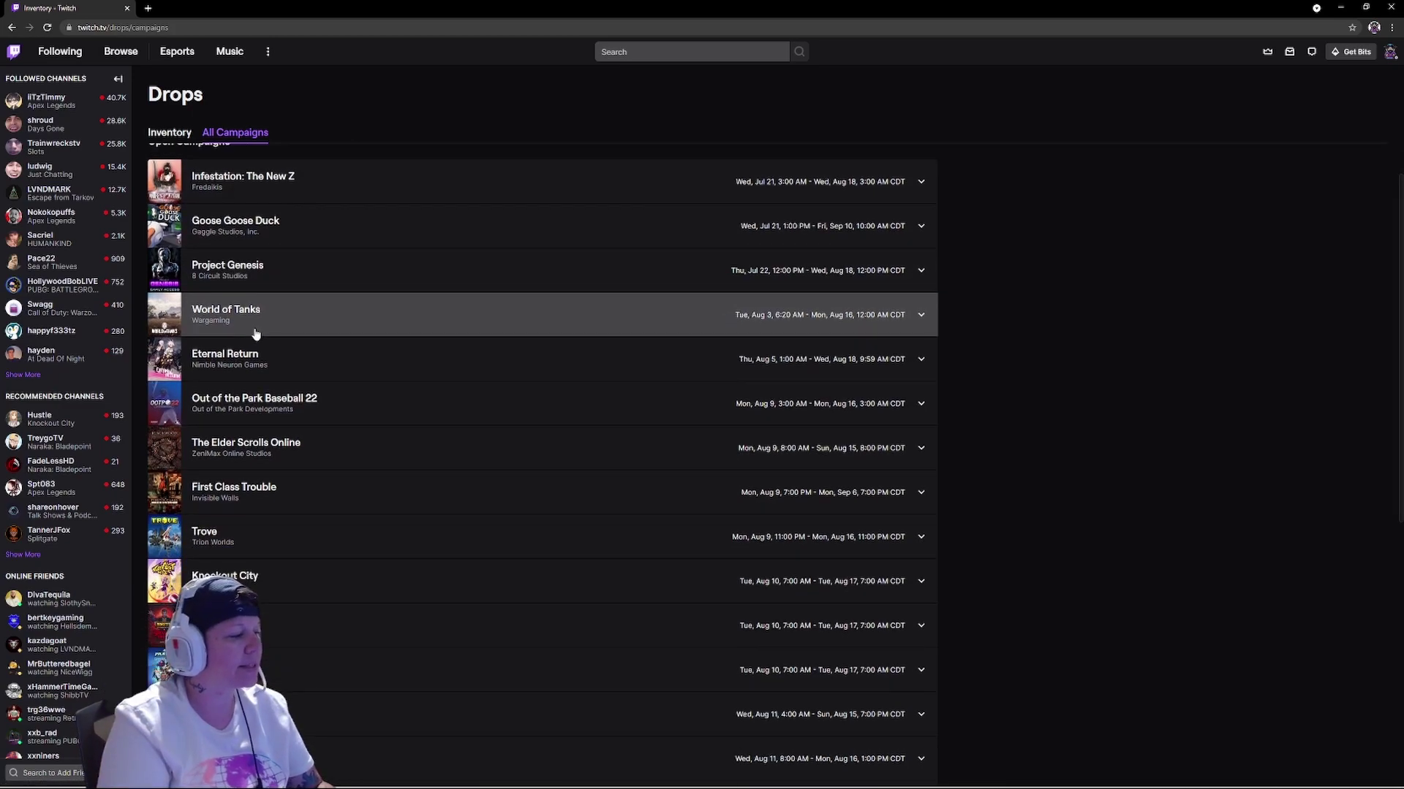
scroll(264, 352, "down", 4)
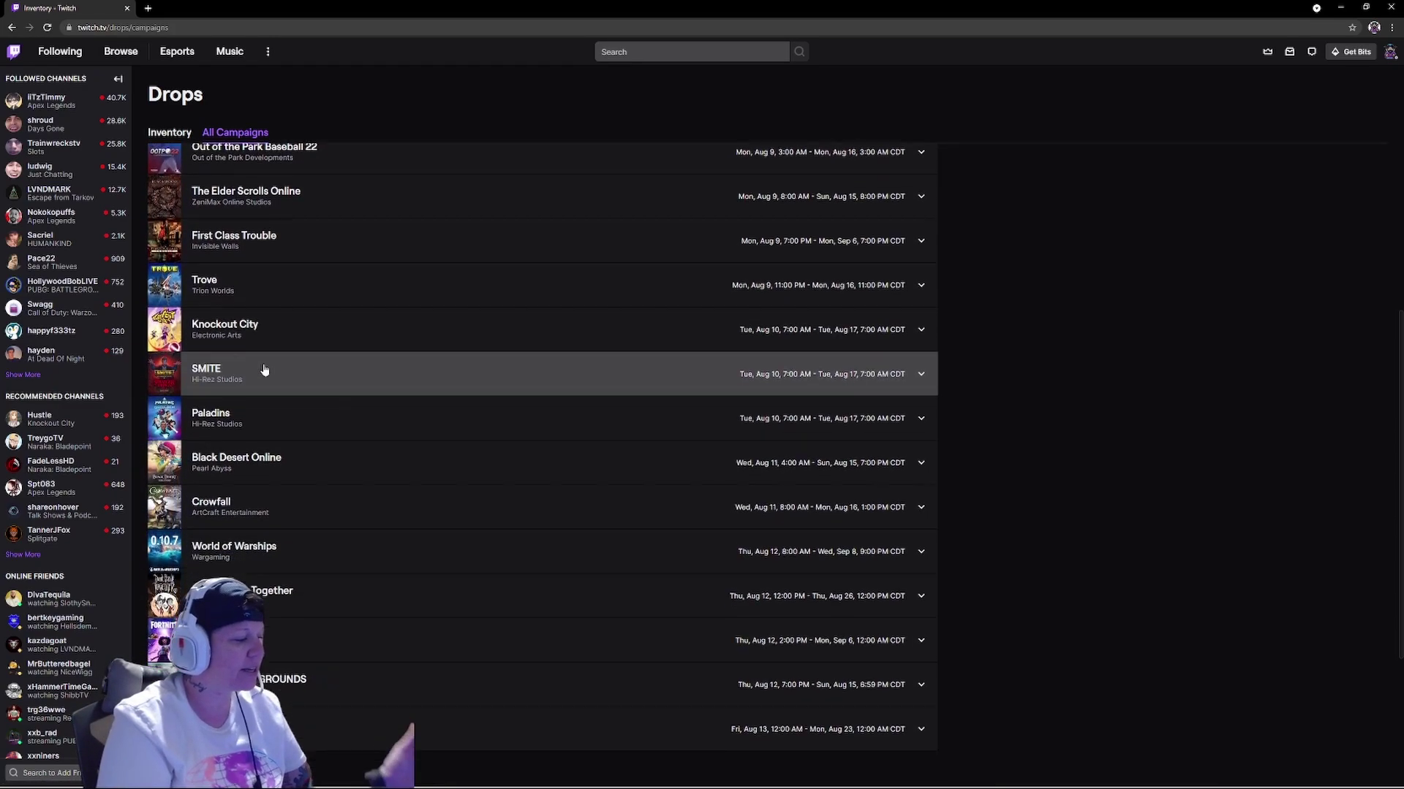
scroll(265, 373, "down", 1)
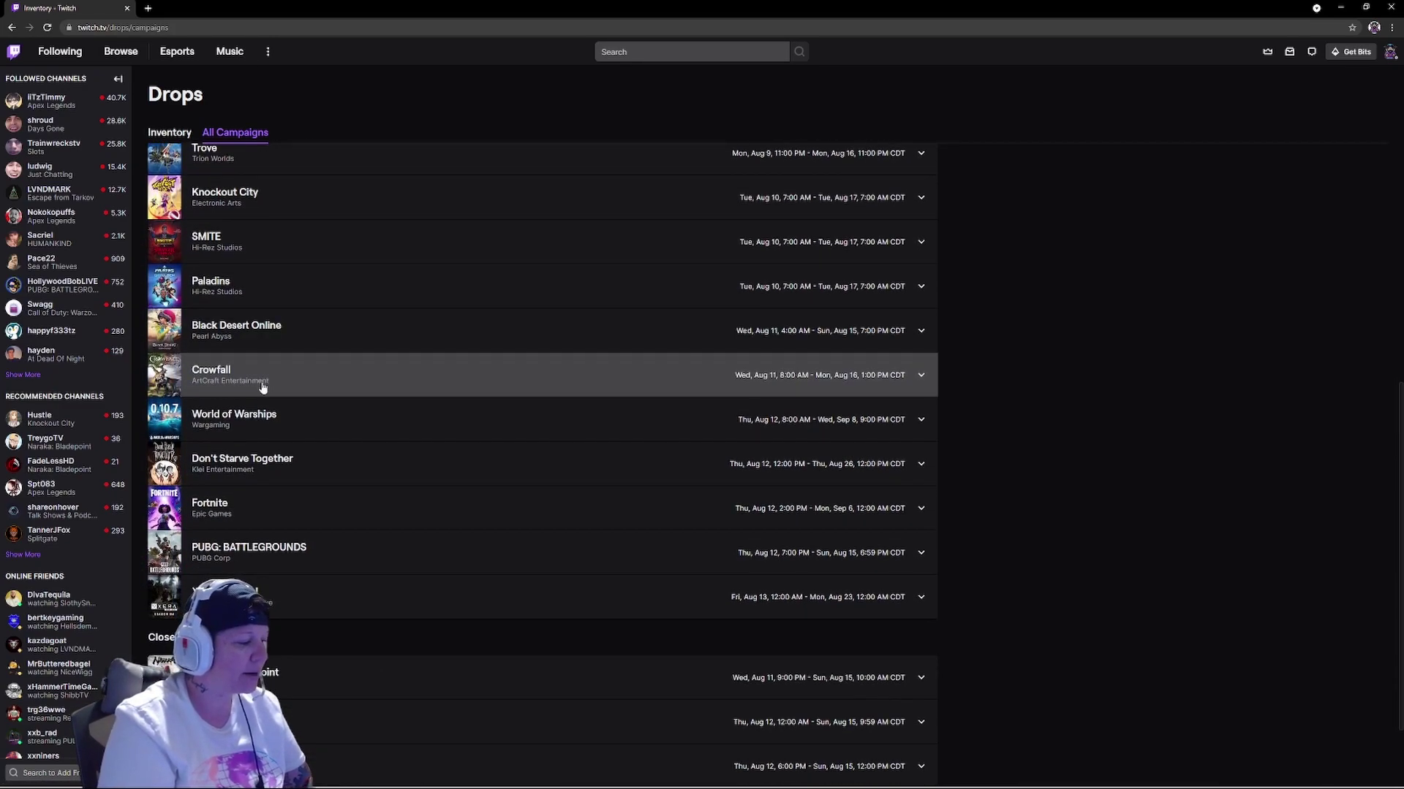
left_click(232, 557)
scroll(368, 529, "down", 2)
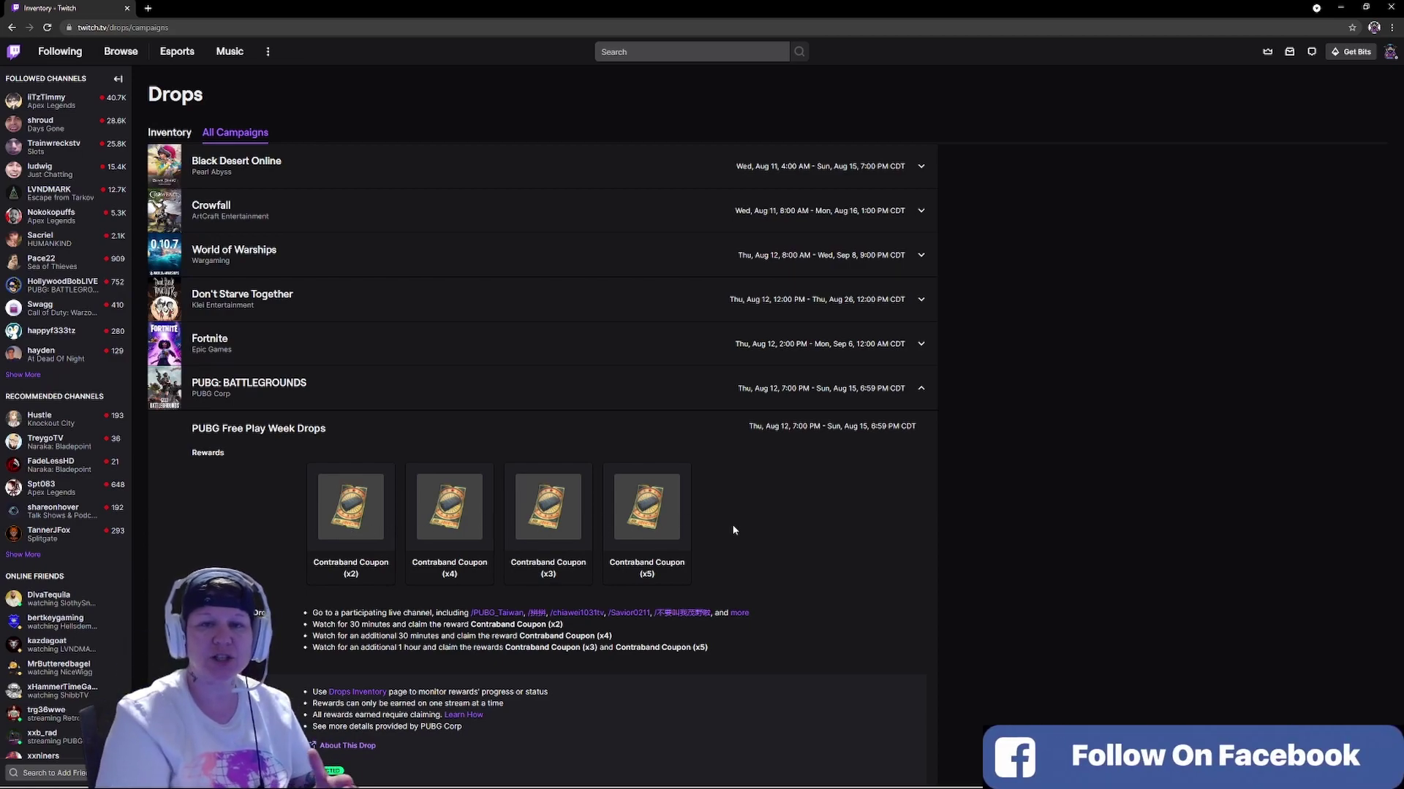
scroll(345, 553, "down", 3)
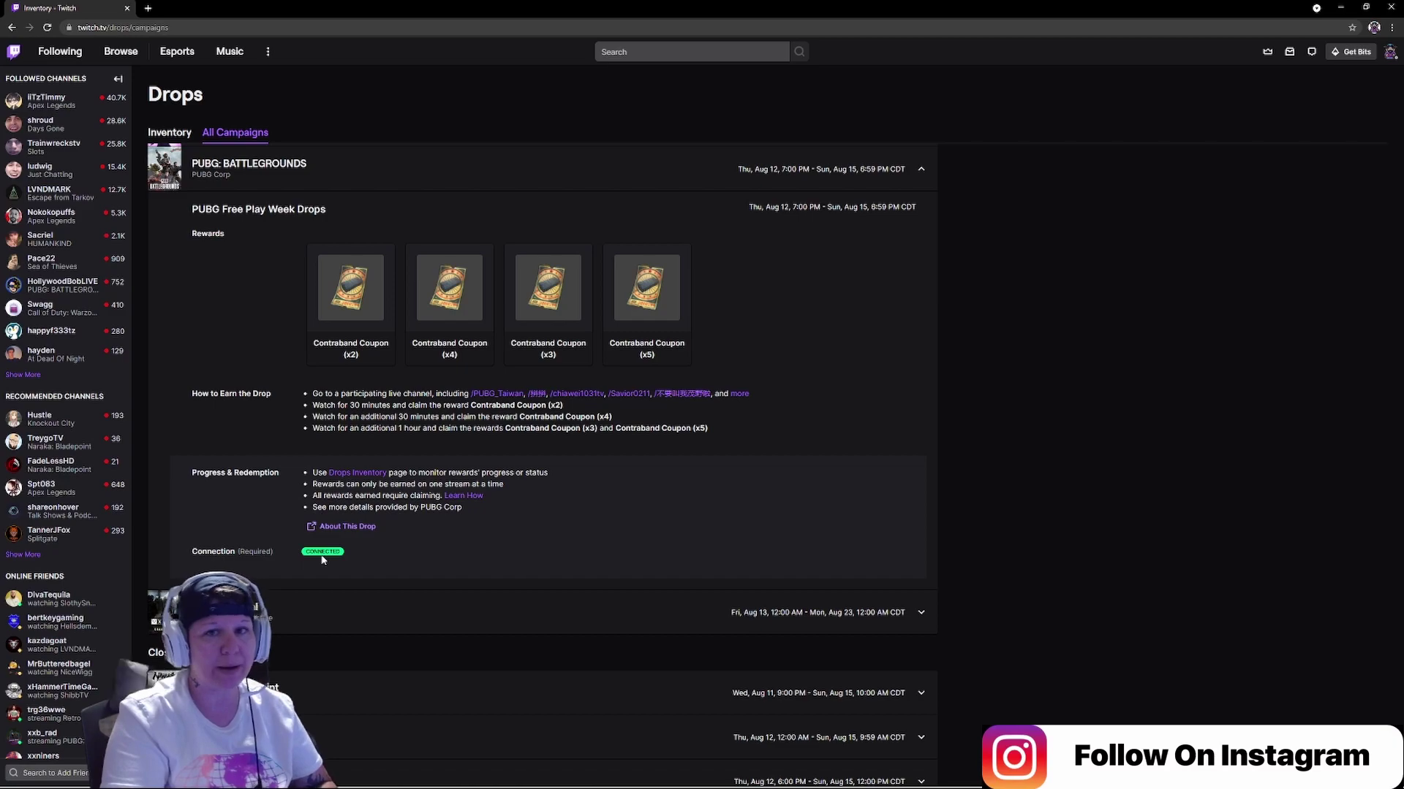
scroll(292, 454, "up", 2)
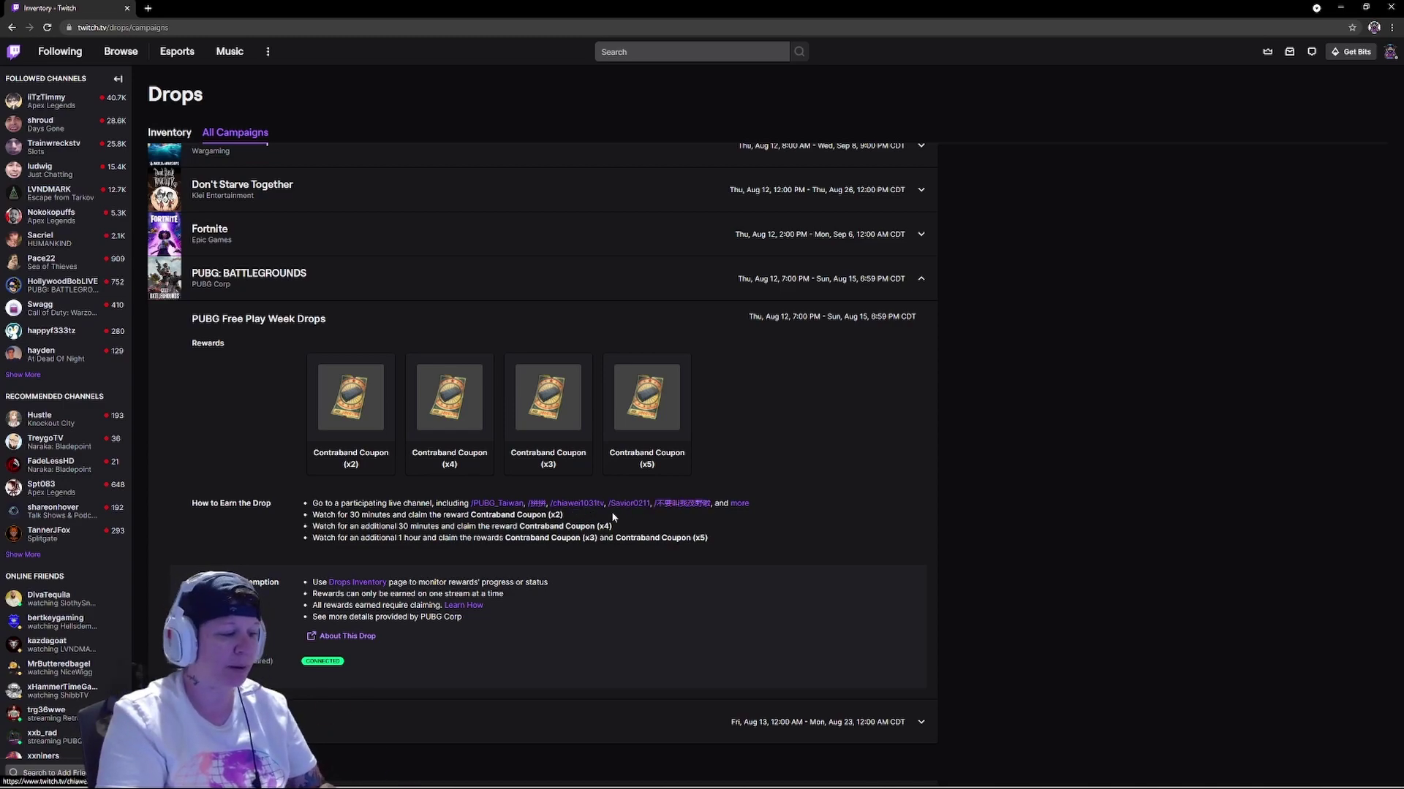
View the full list of channels participating in the PUBG drops, open the first live stream, and close its browser page
left_click(740, 503)
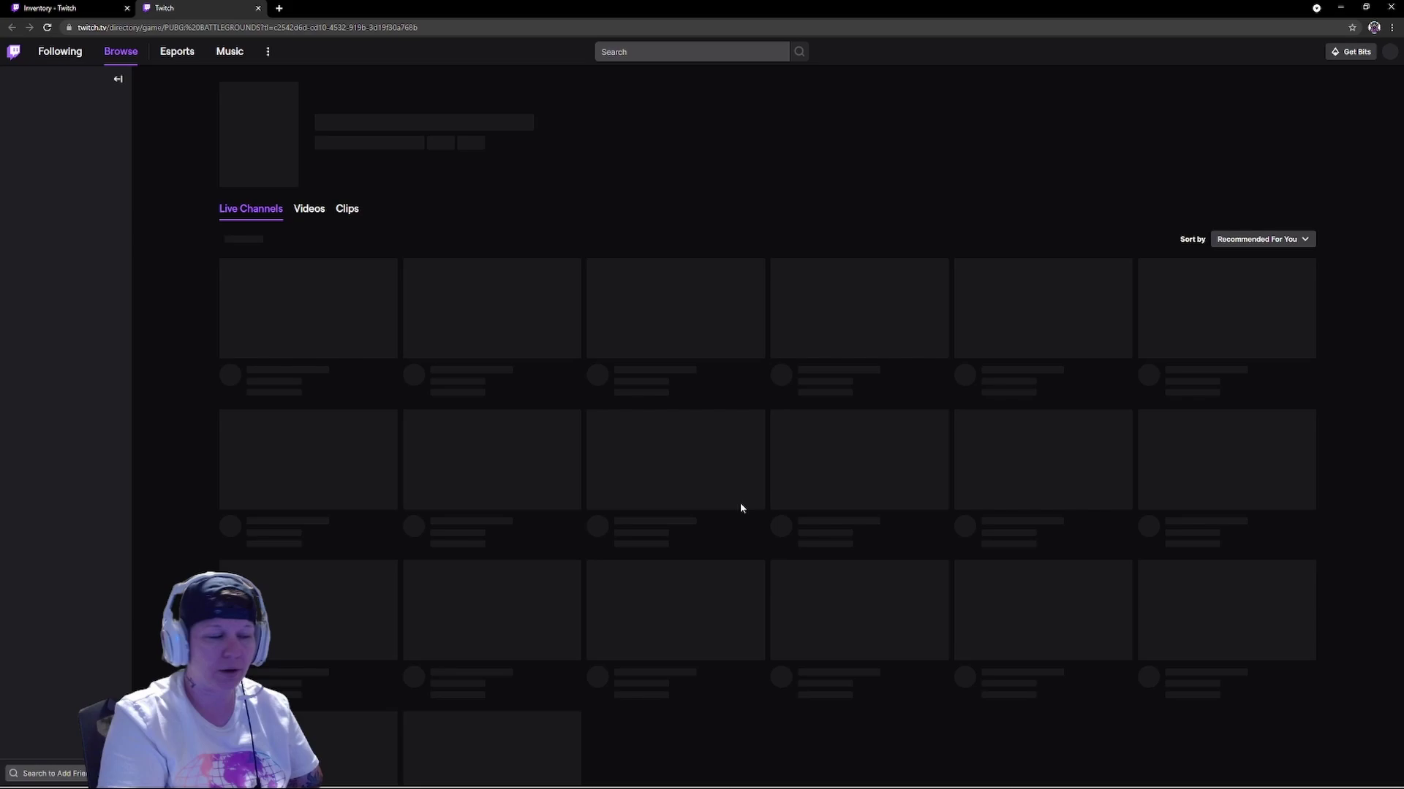
scroll(738, 510, "down", 2)
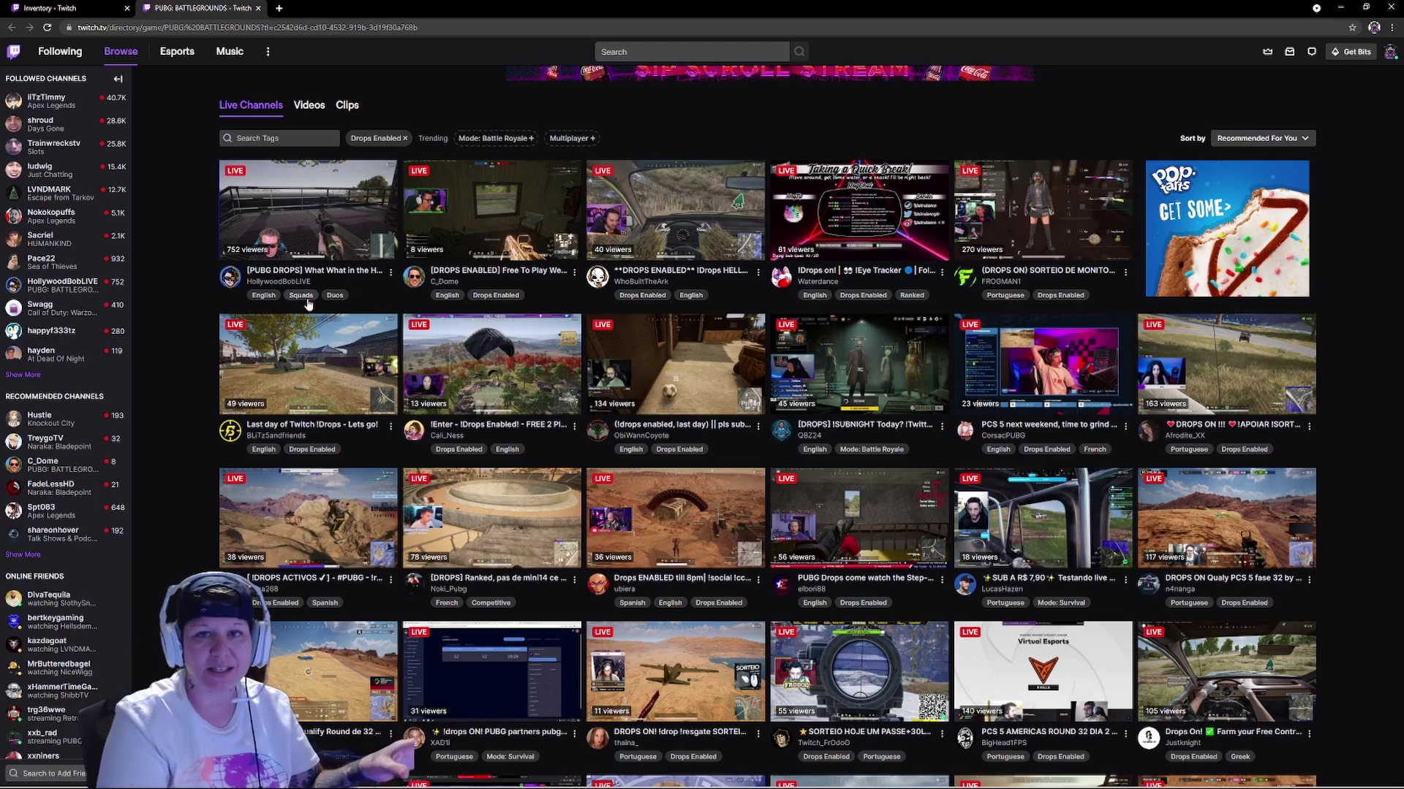
left_click(307, 228)
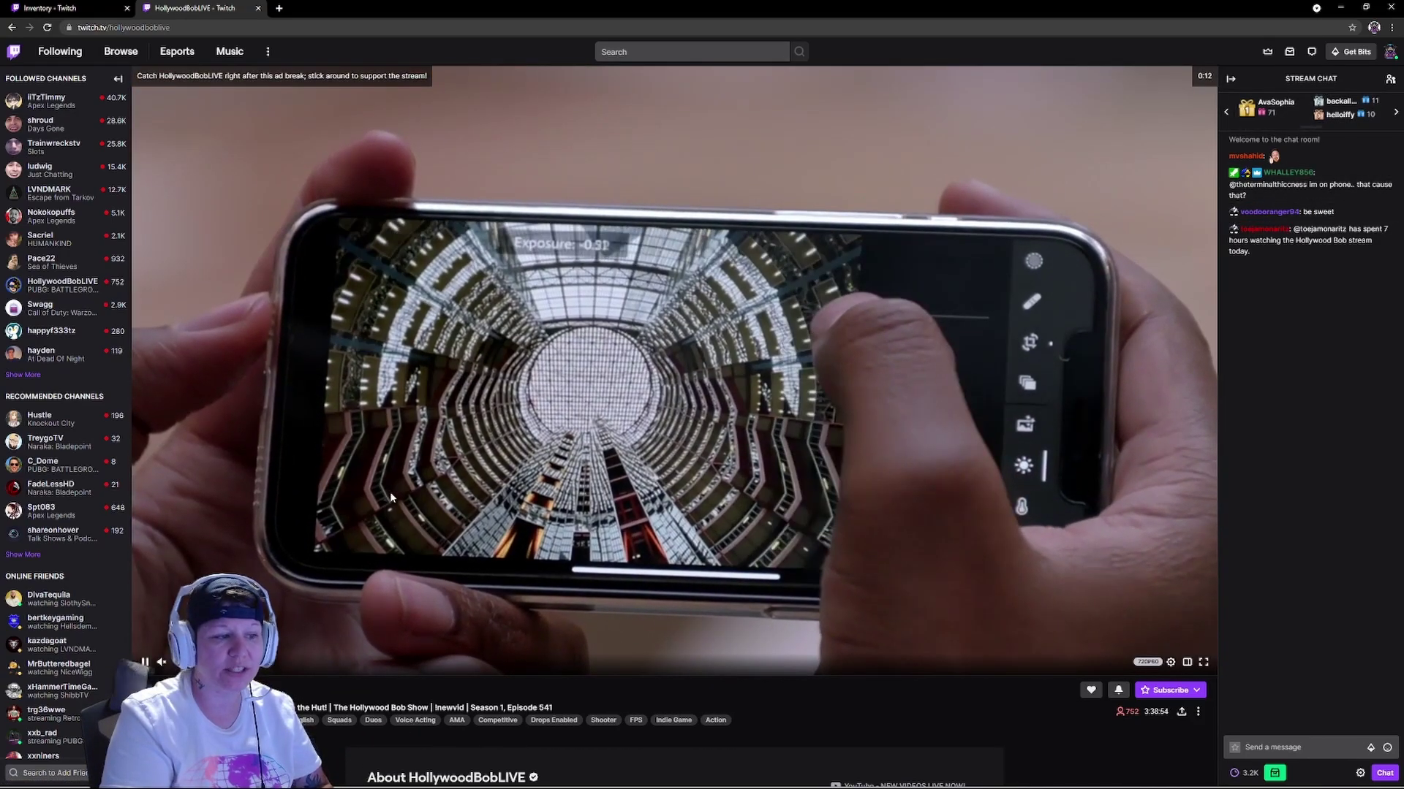
left_click(390, 496)
left_click(389, 9)
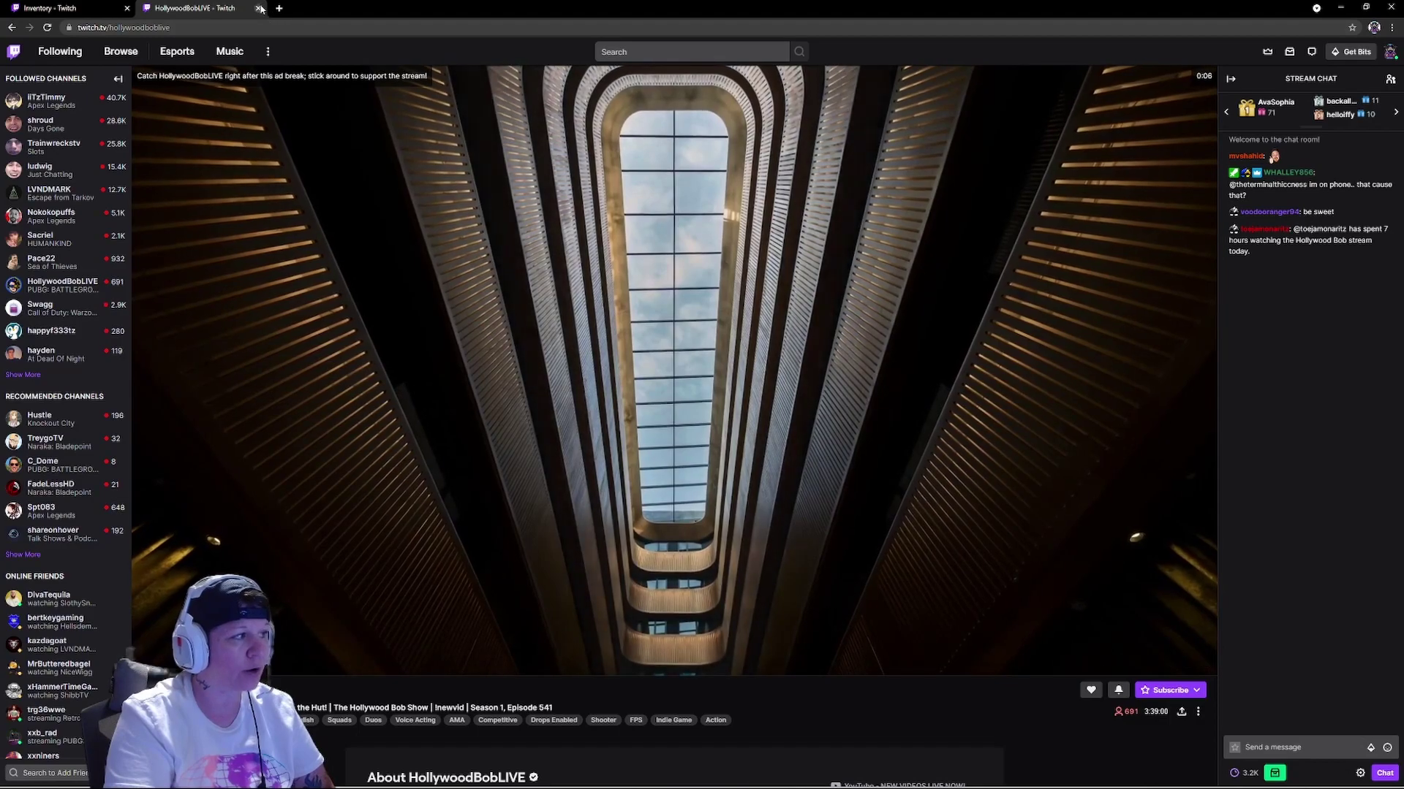
key("ctrl+w")
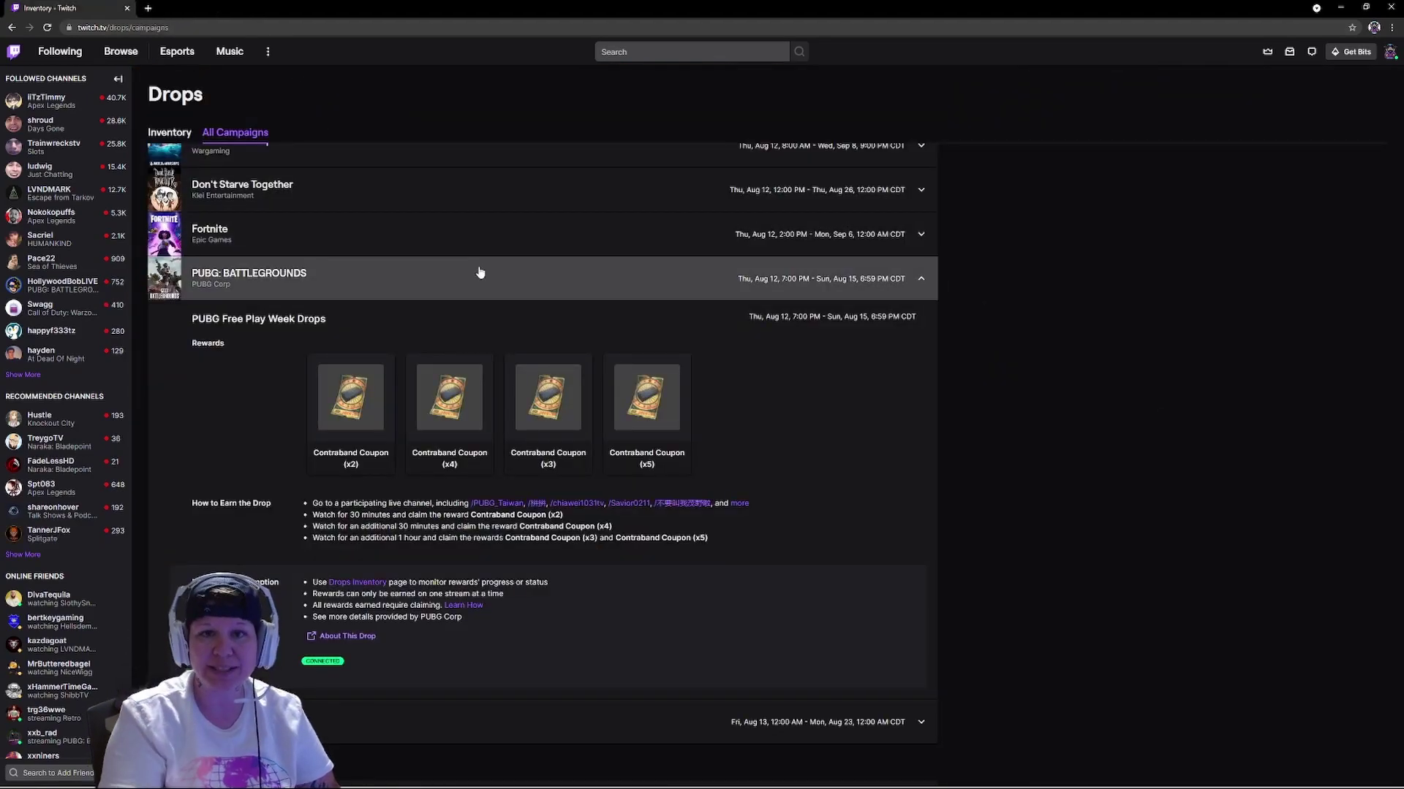
Collapse the PUBG: BATTLEGROUNDS campaign and expand the Fortnite one to examine its rewards, requirements and connection, collapsing it when done
scroll(480, 272, "down", 2)
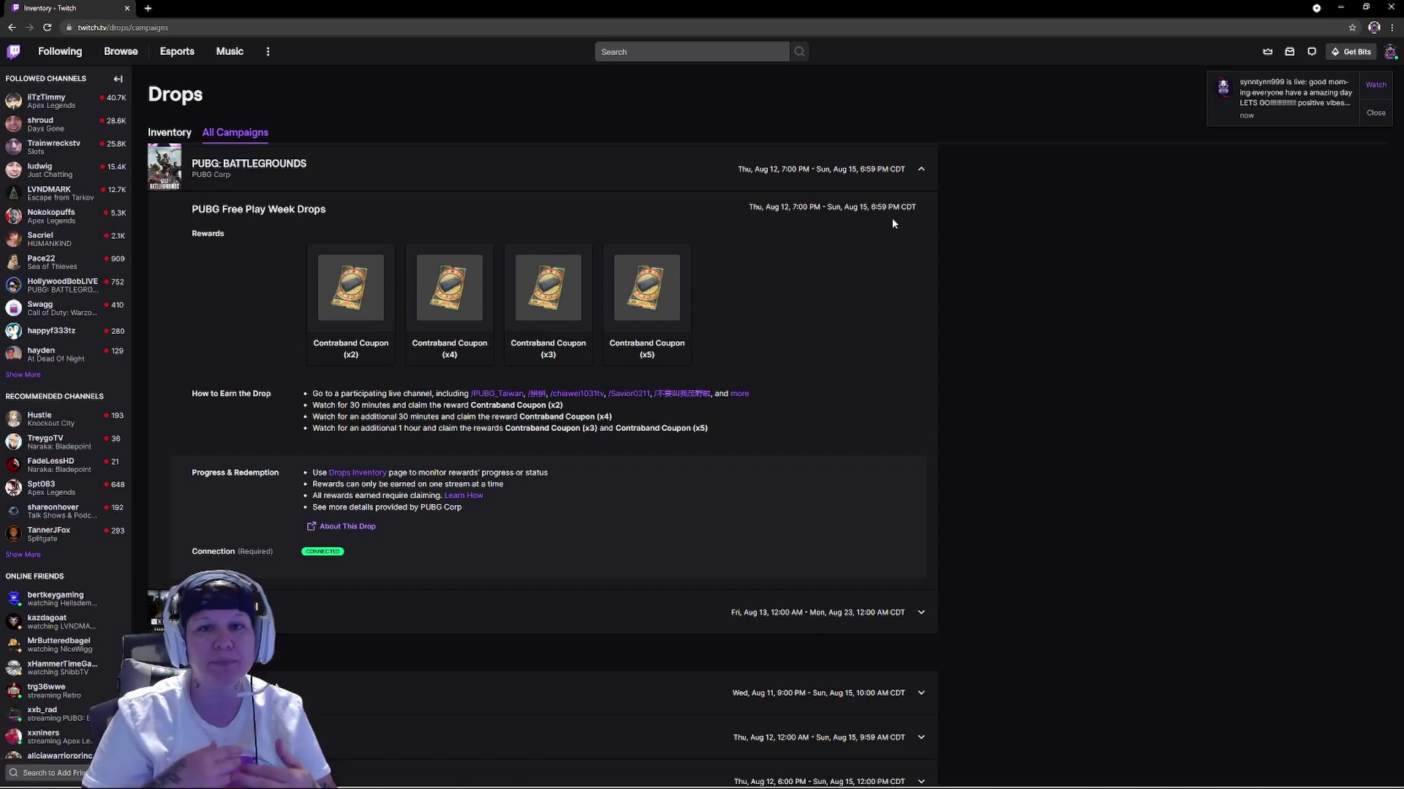
left_click(185, 183)
scroll(190, 365, "up", 2)
left_click(206, 521)
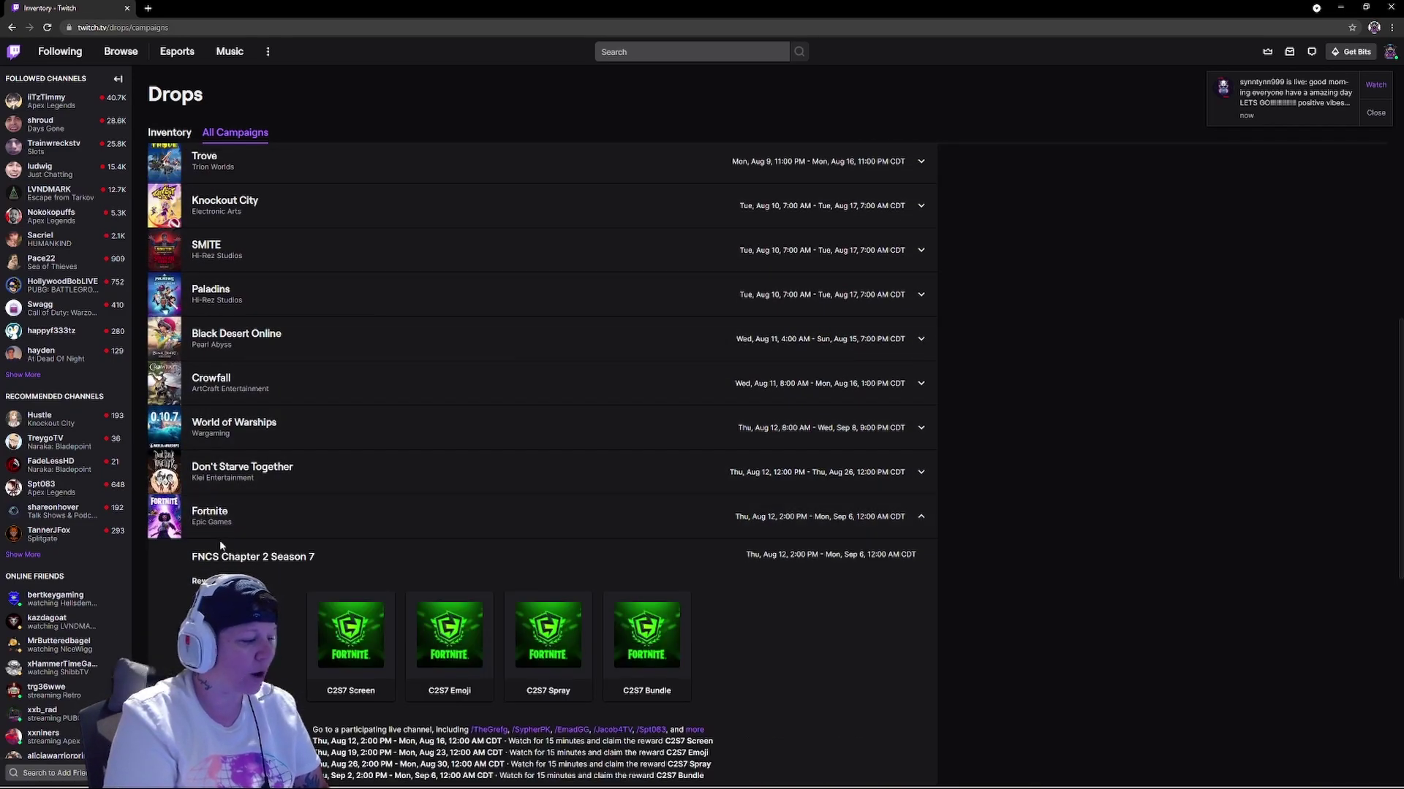
scroll(511, 486, "down", 3)
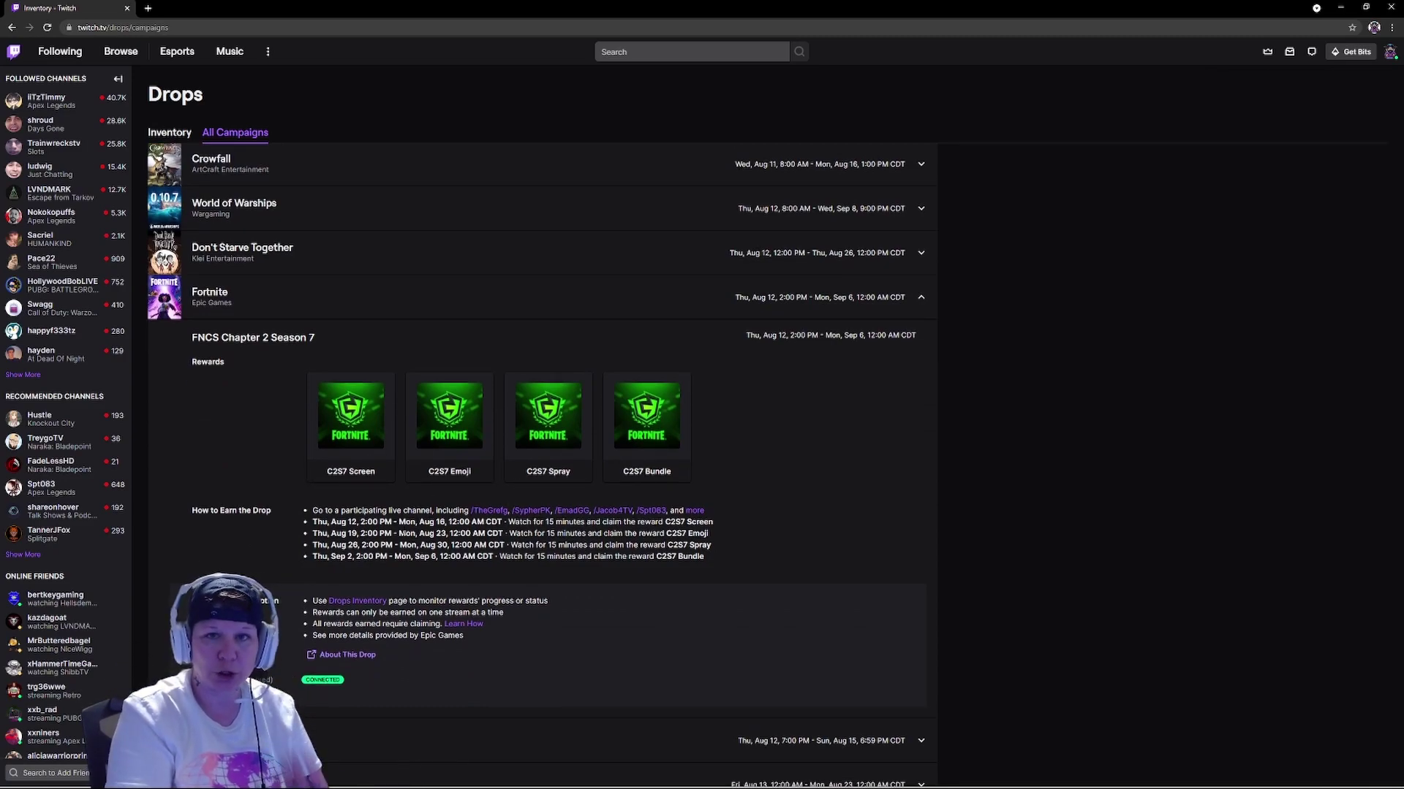
scroll(388, 463, "down", 2)
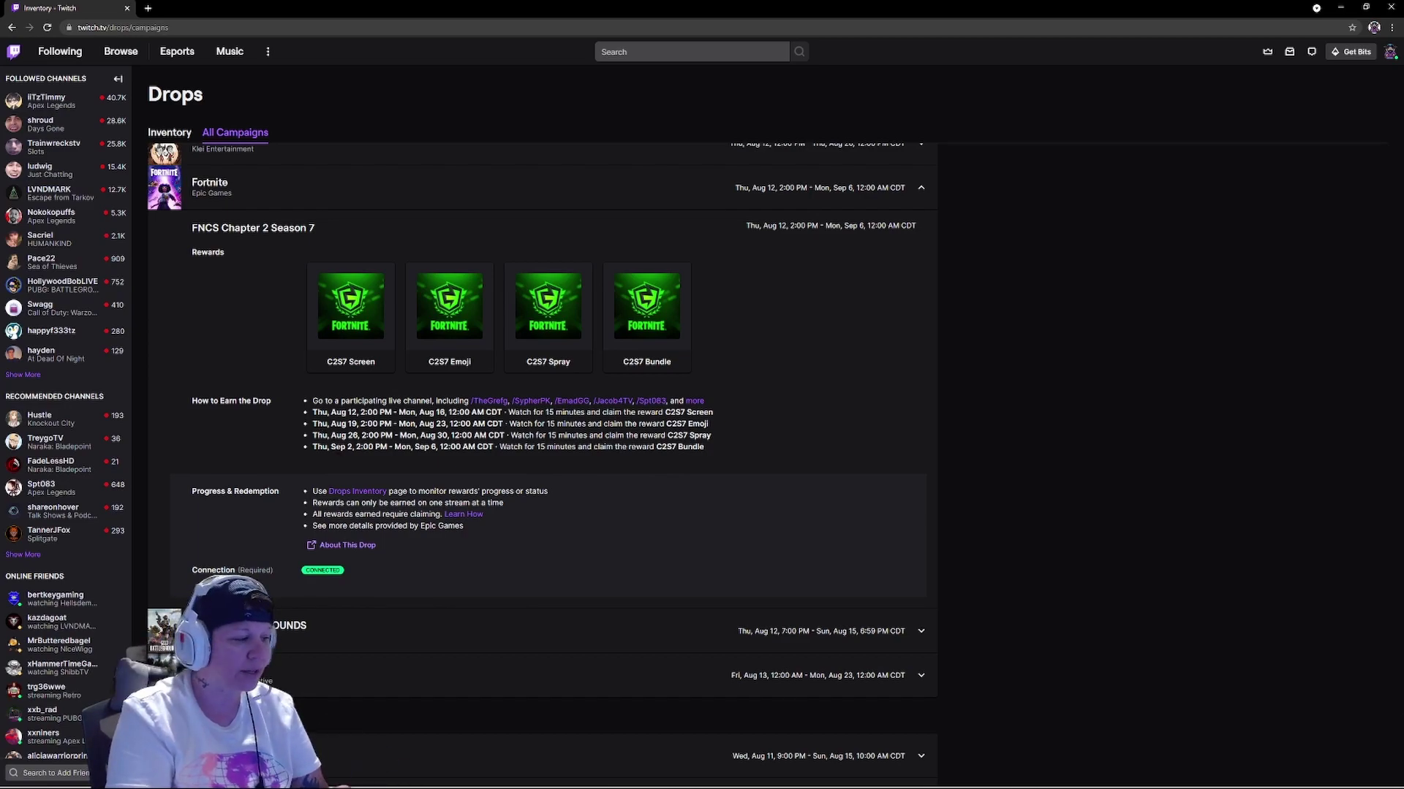
scroll(361, 456, "up", 1)
scroll(363, 464, "down", 3)
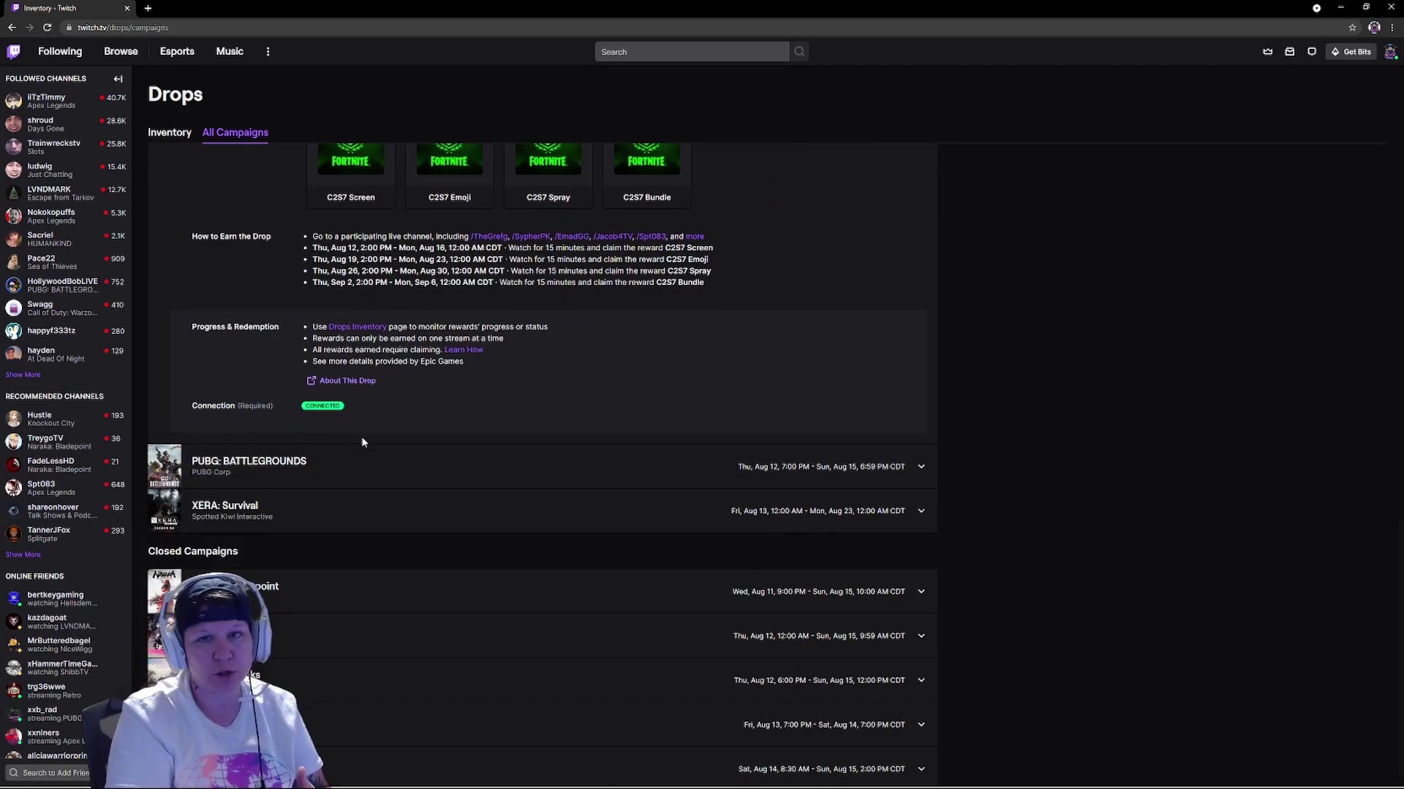
scroll(350, 440, "up", 5)
left_click(220, 300)
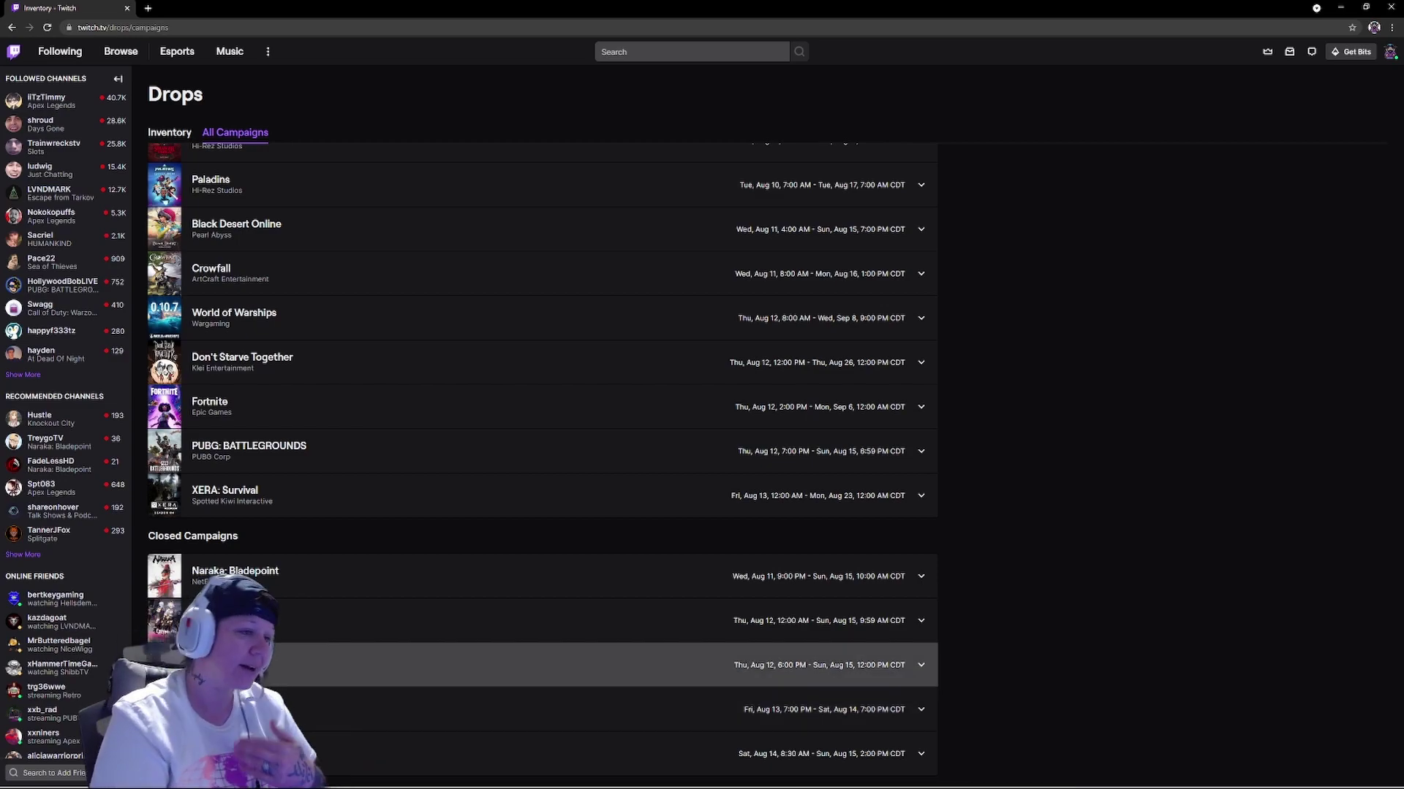
Return to the Drops inventory and examine the claimed rewards and the campaigns in progress
scroll(179, 565, "up", 8)
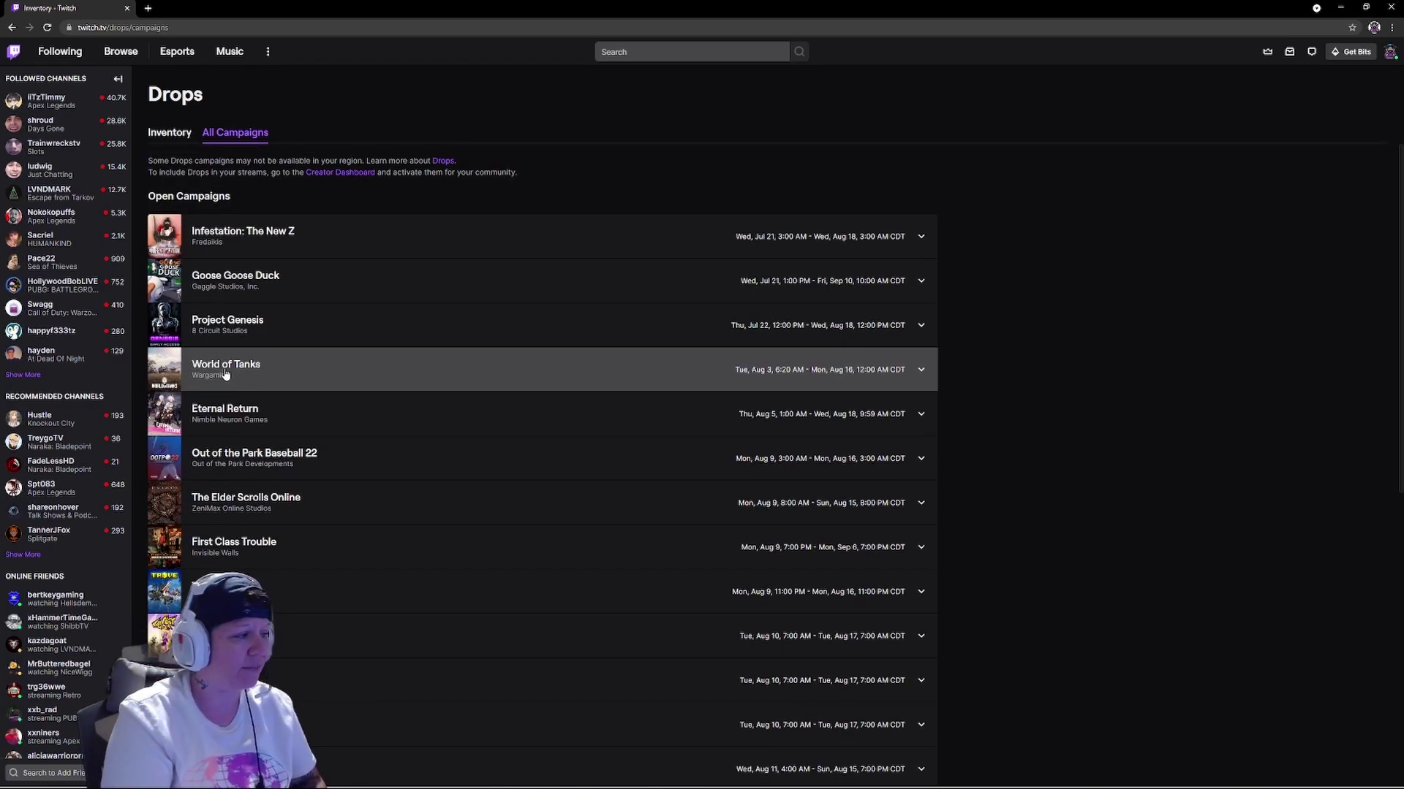
left_click(170, 133)
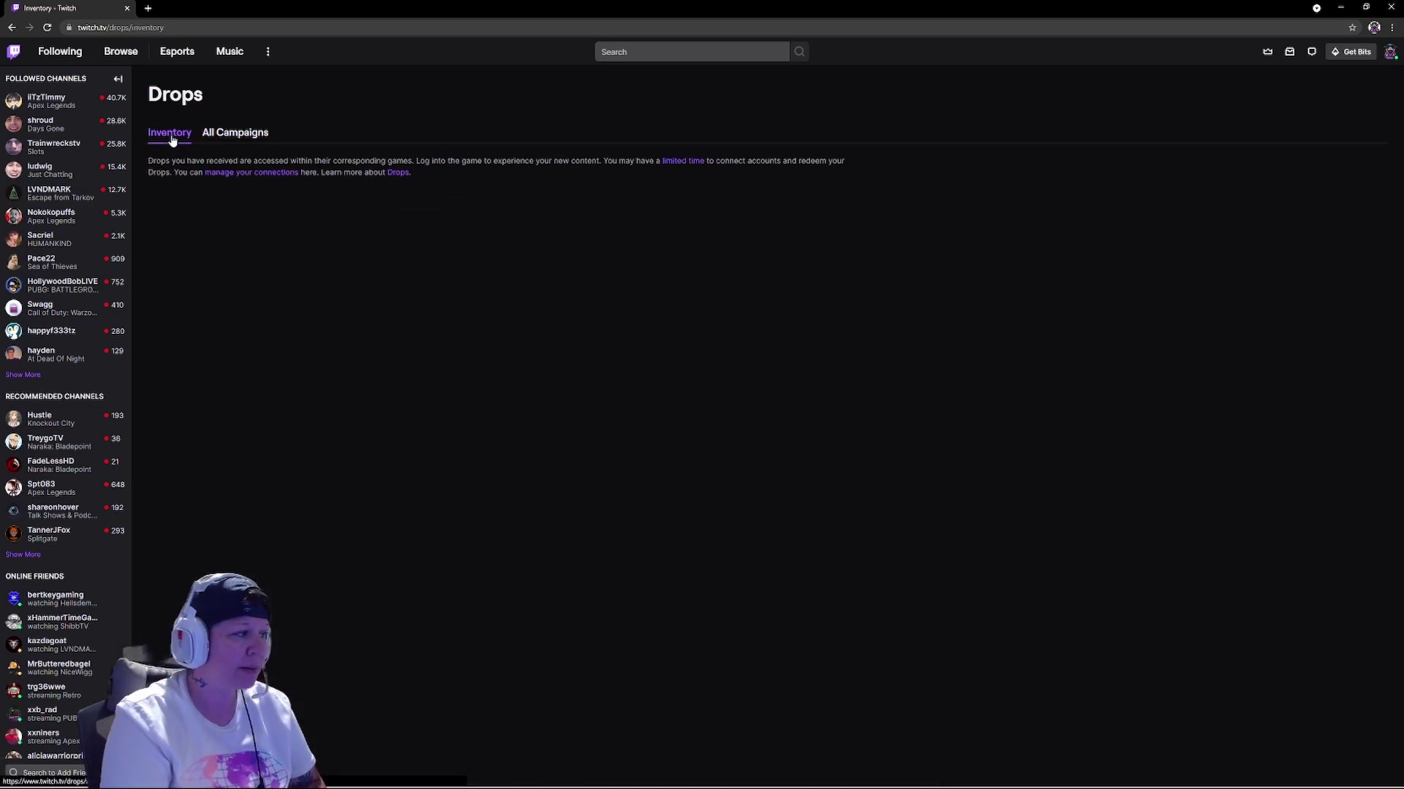
scroll(321, 329, "down", 7)
scroll(328, 374, "down", 4)
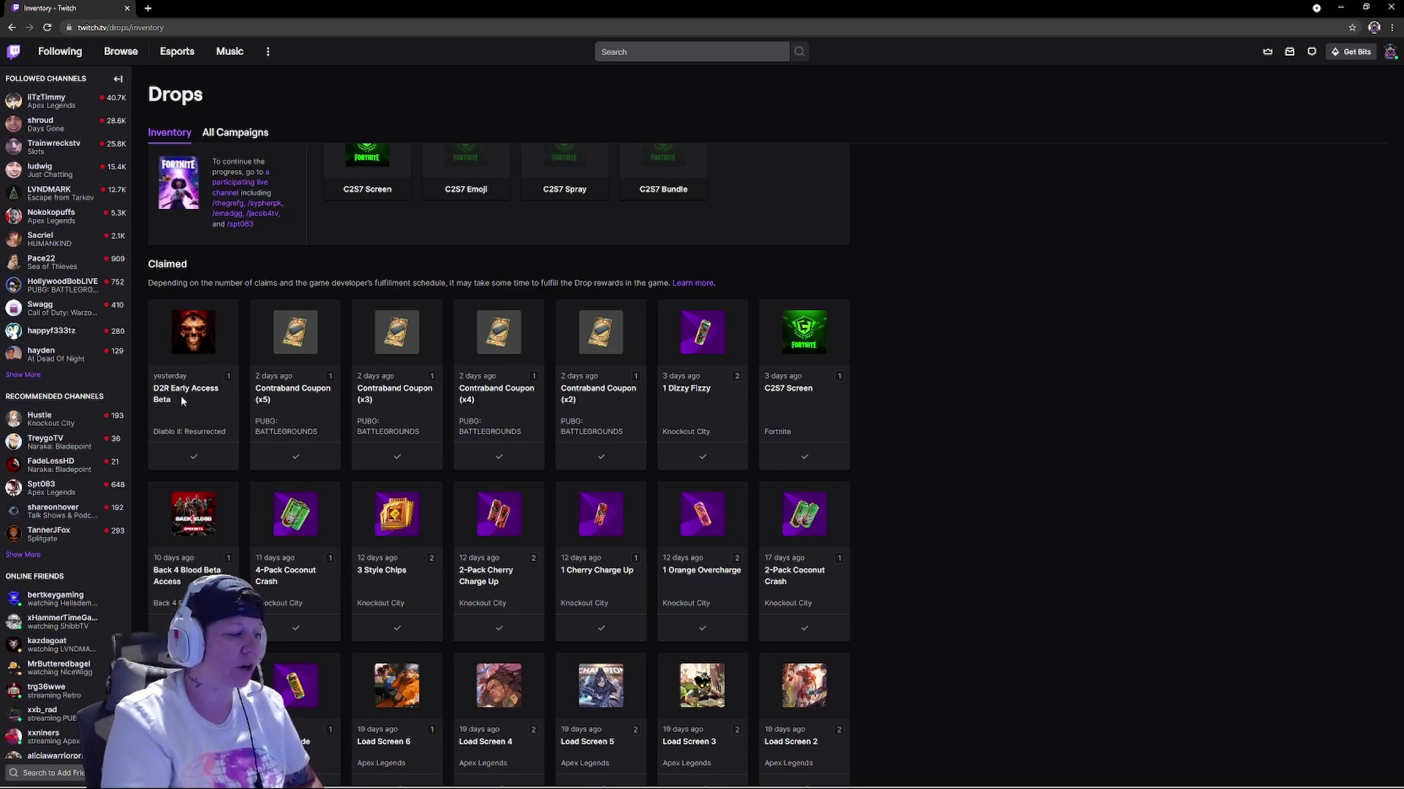
scroll(200, 409, "down", 2)
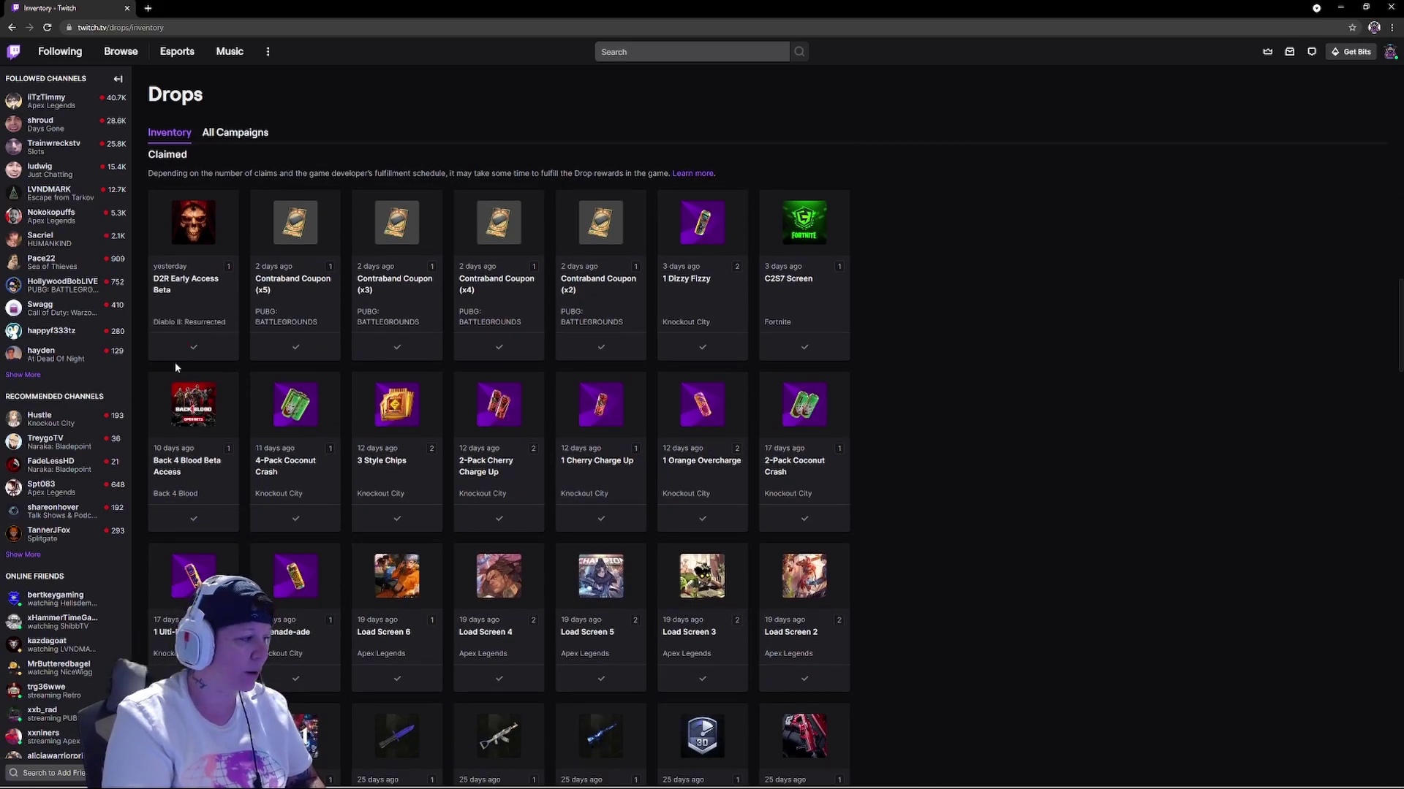
mouse_move(192, 345)
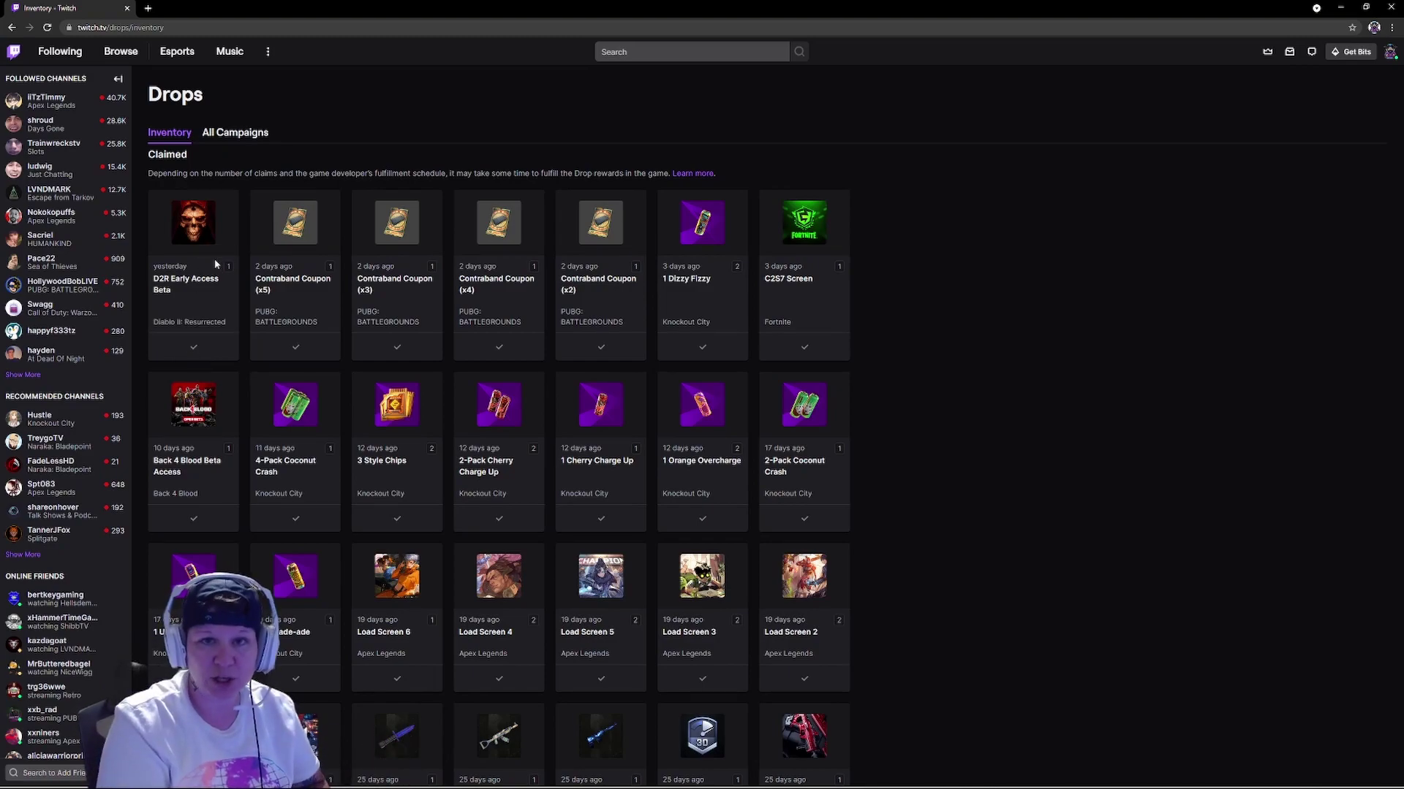
scroll(221, 216, "down", 2)
scroll(156, 302, "up", 3)
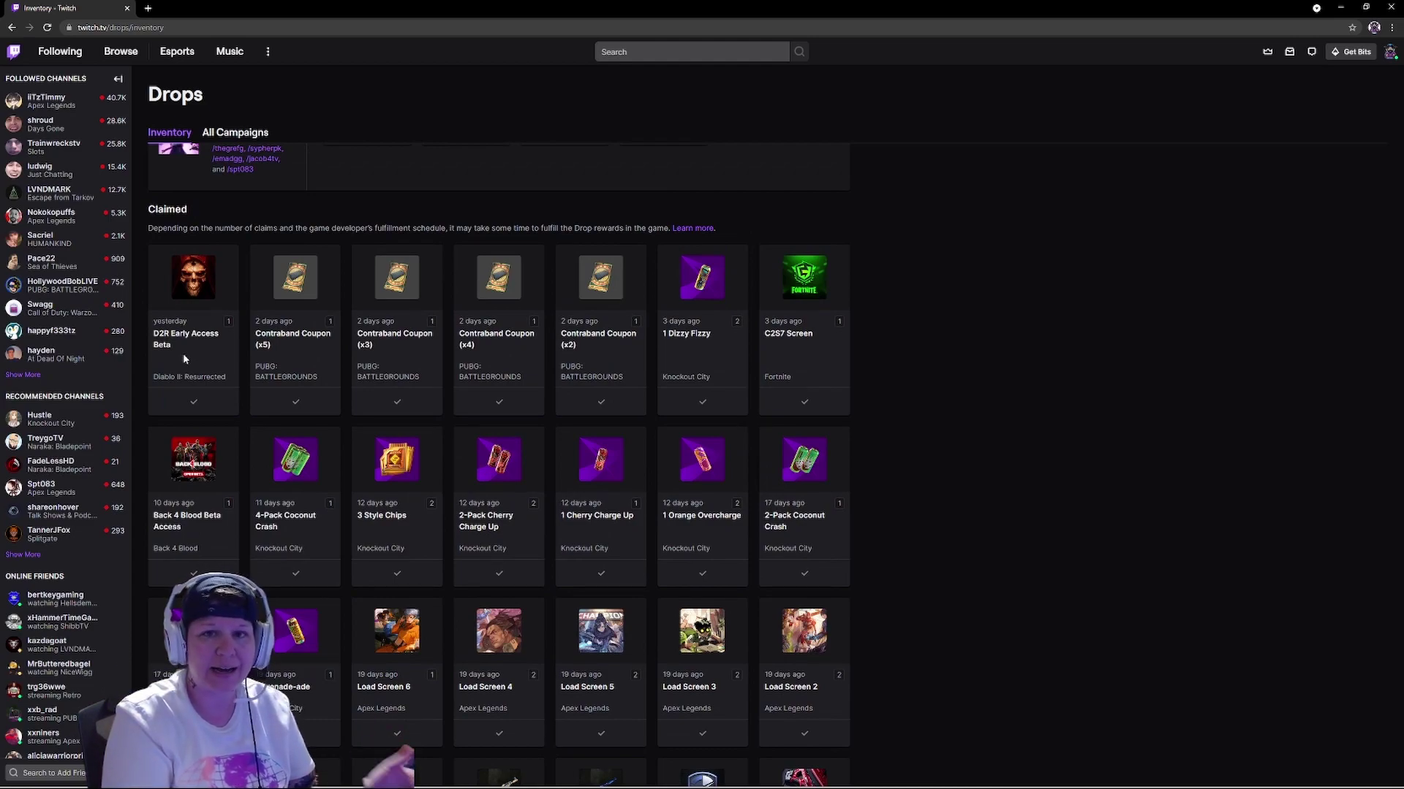
scroll(234, 408, "up", 3)
scroll(235, 407, "up", 8)
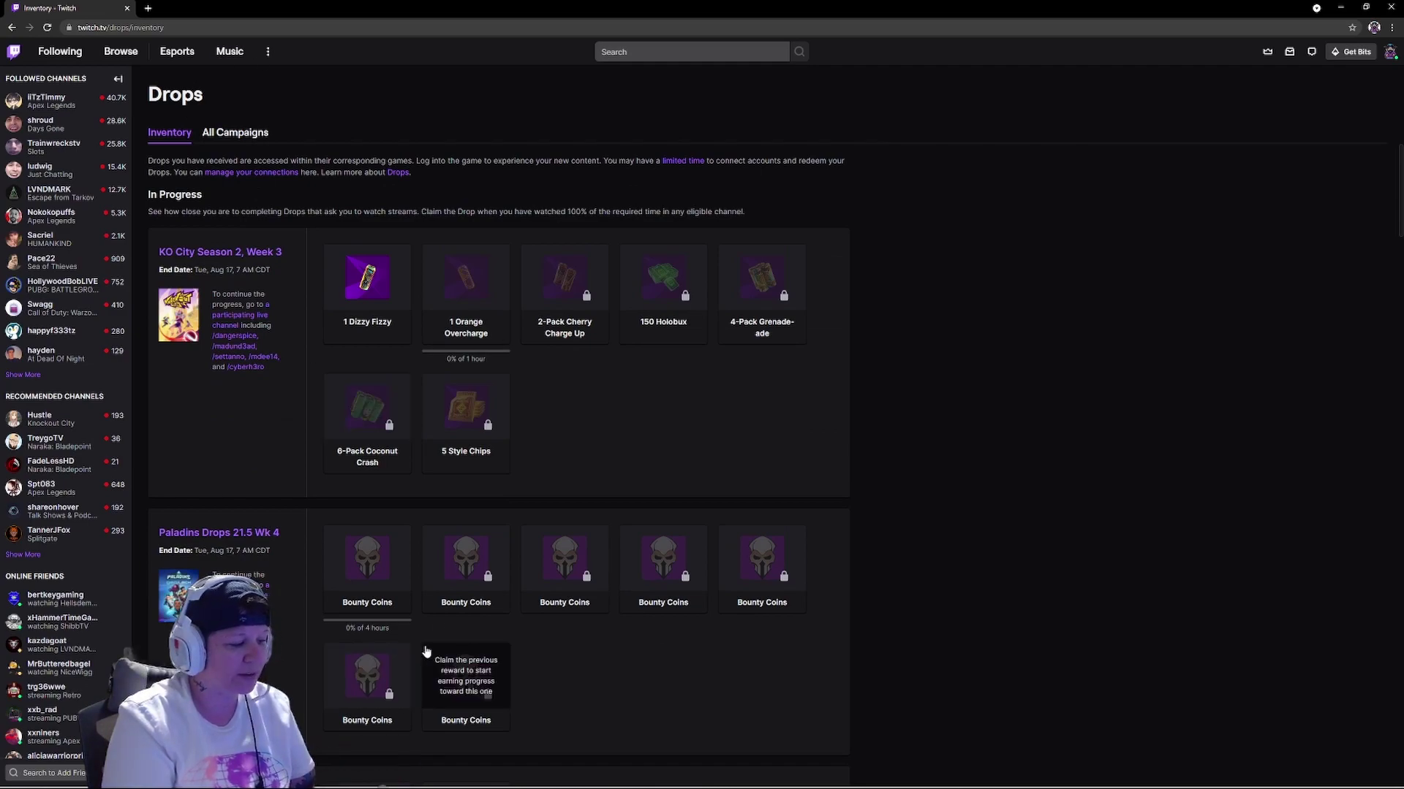
Minimize the browser and launch Battle.net from the desktop
left_click(1339, 8)
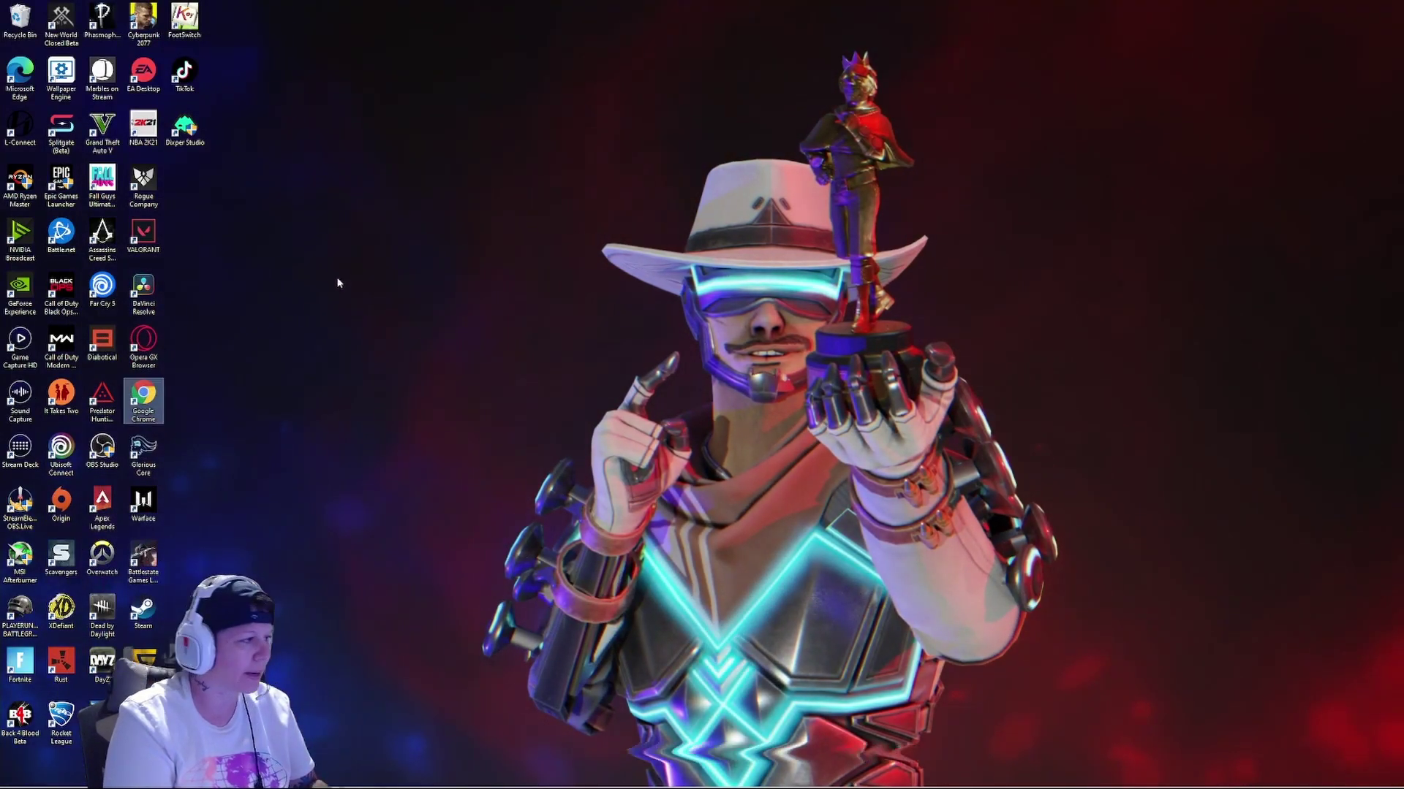
left_click(64, 233)
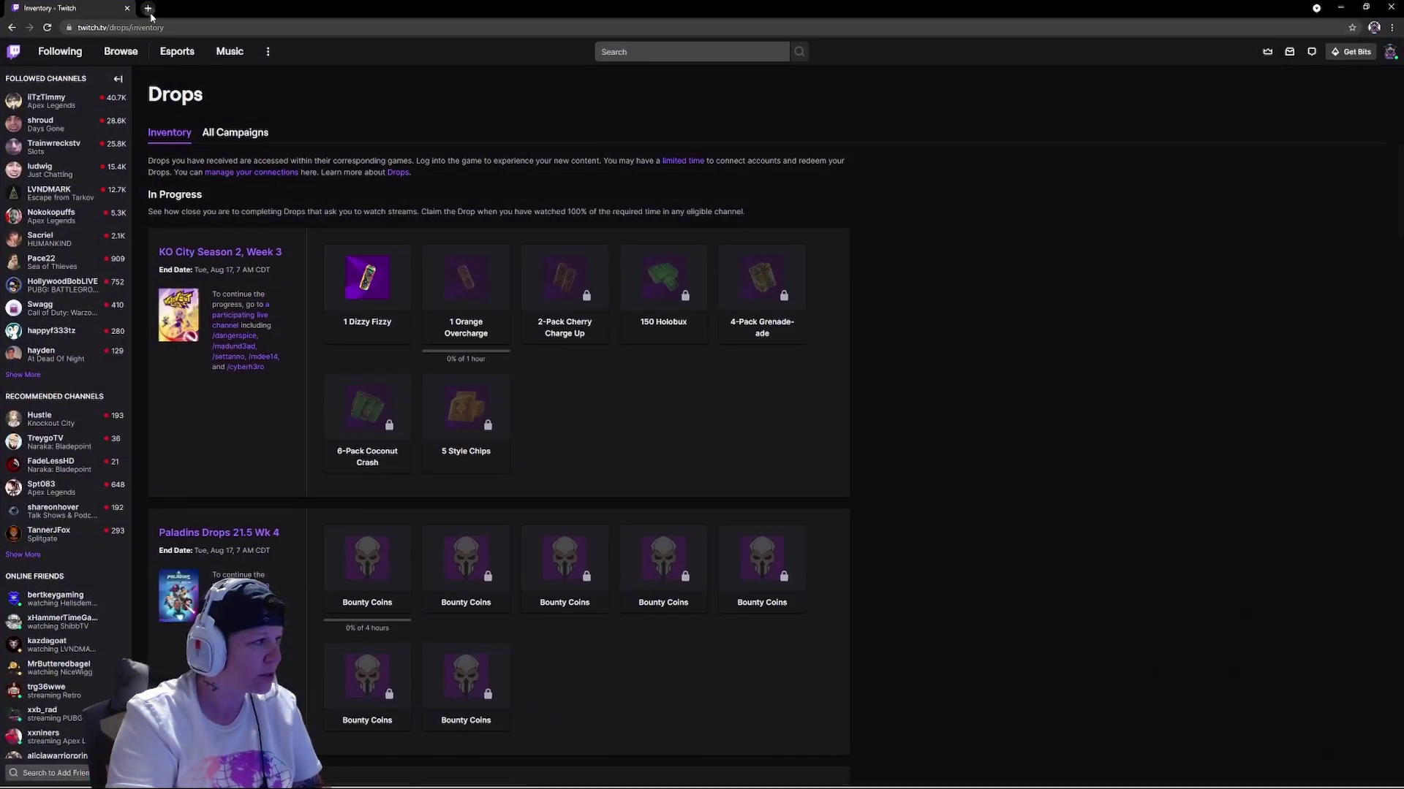
Replace the Twitch inventory with a new browser page and search Google for "battle.net download"
left_click(146, 9)
left_click(80, 8)
left_click(571, 212)
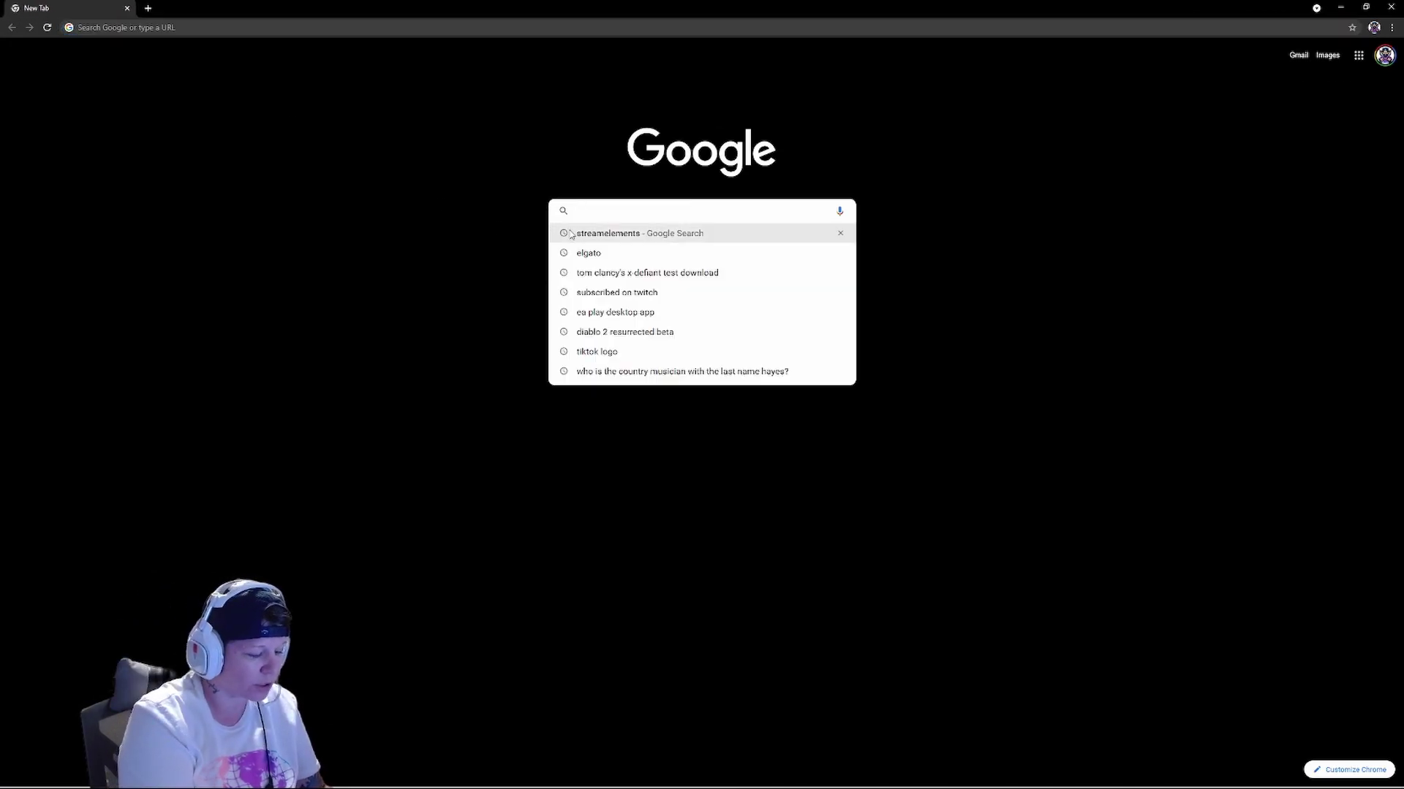
type("Battle.")
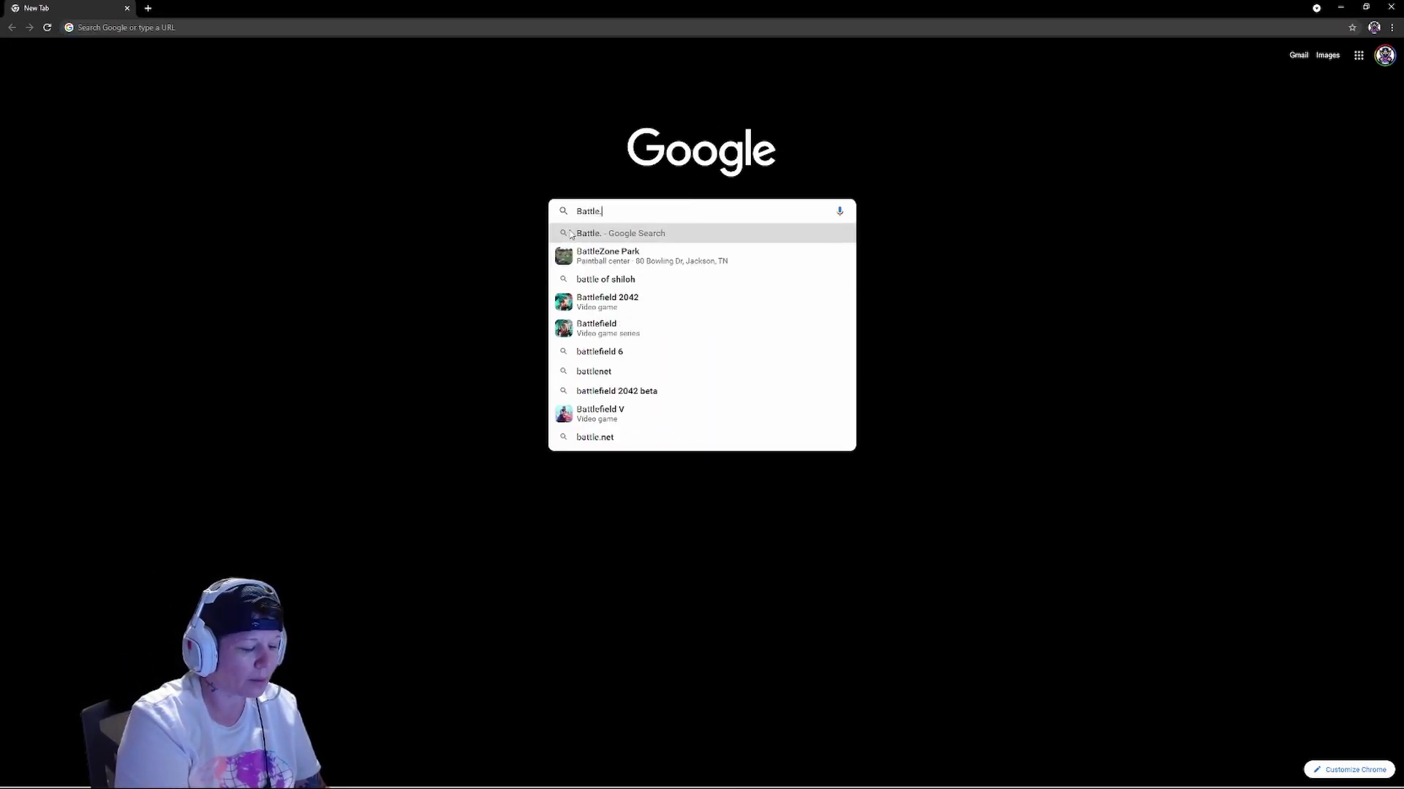
type("net")
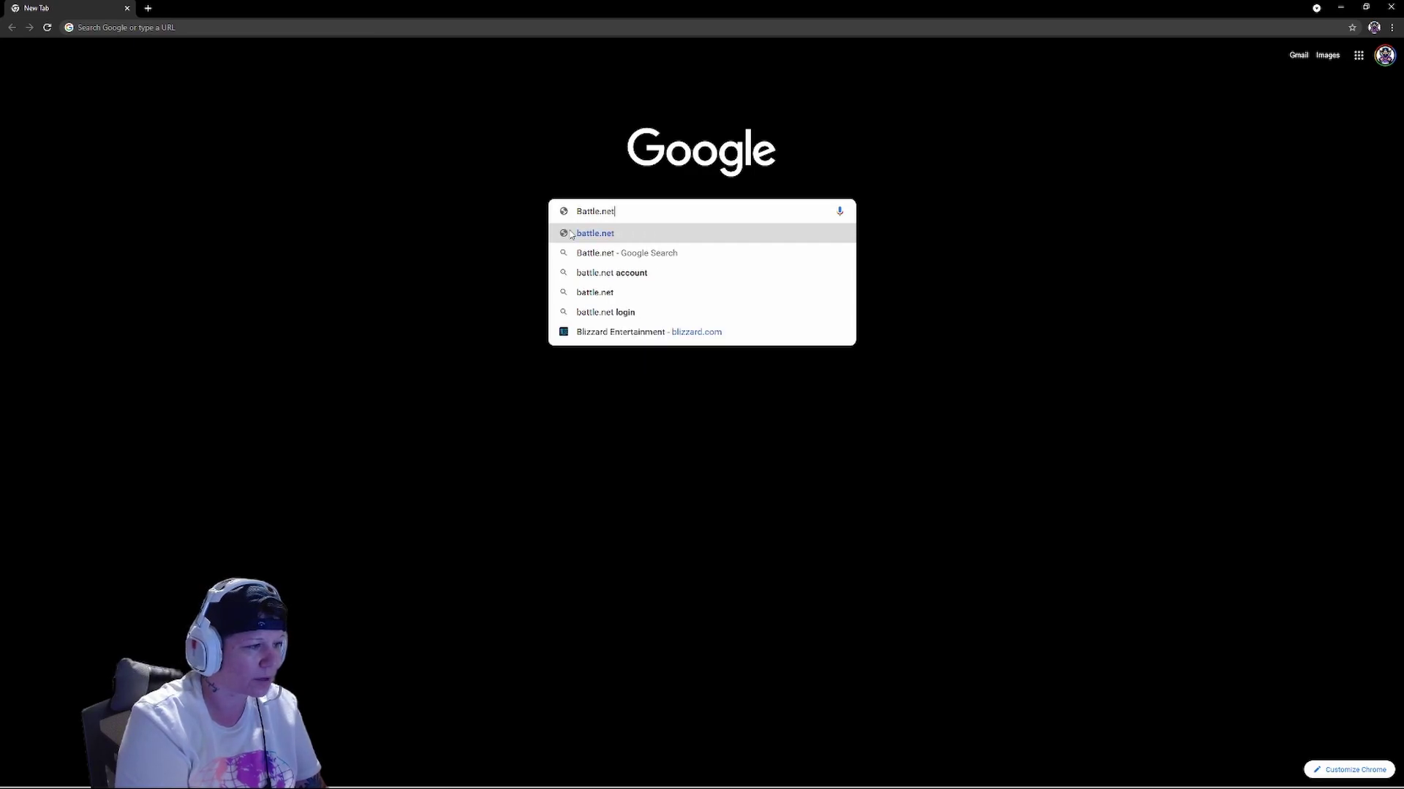
type(" downloa")
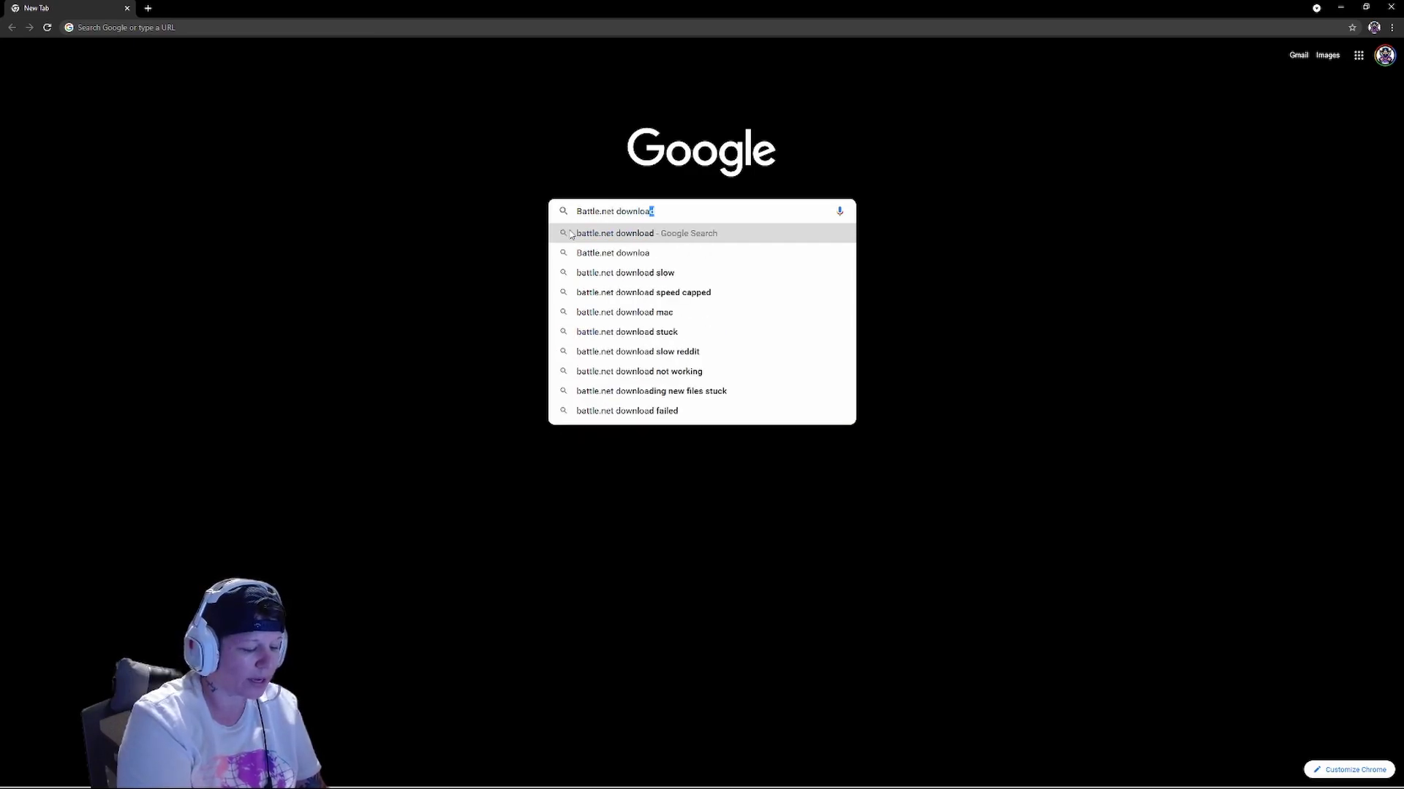
left_click(571, 234)
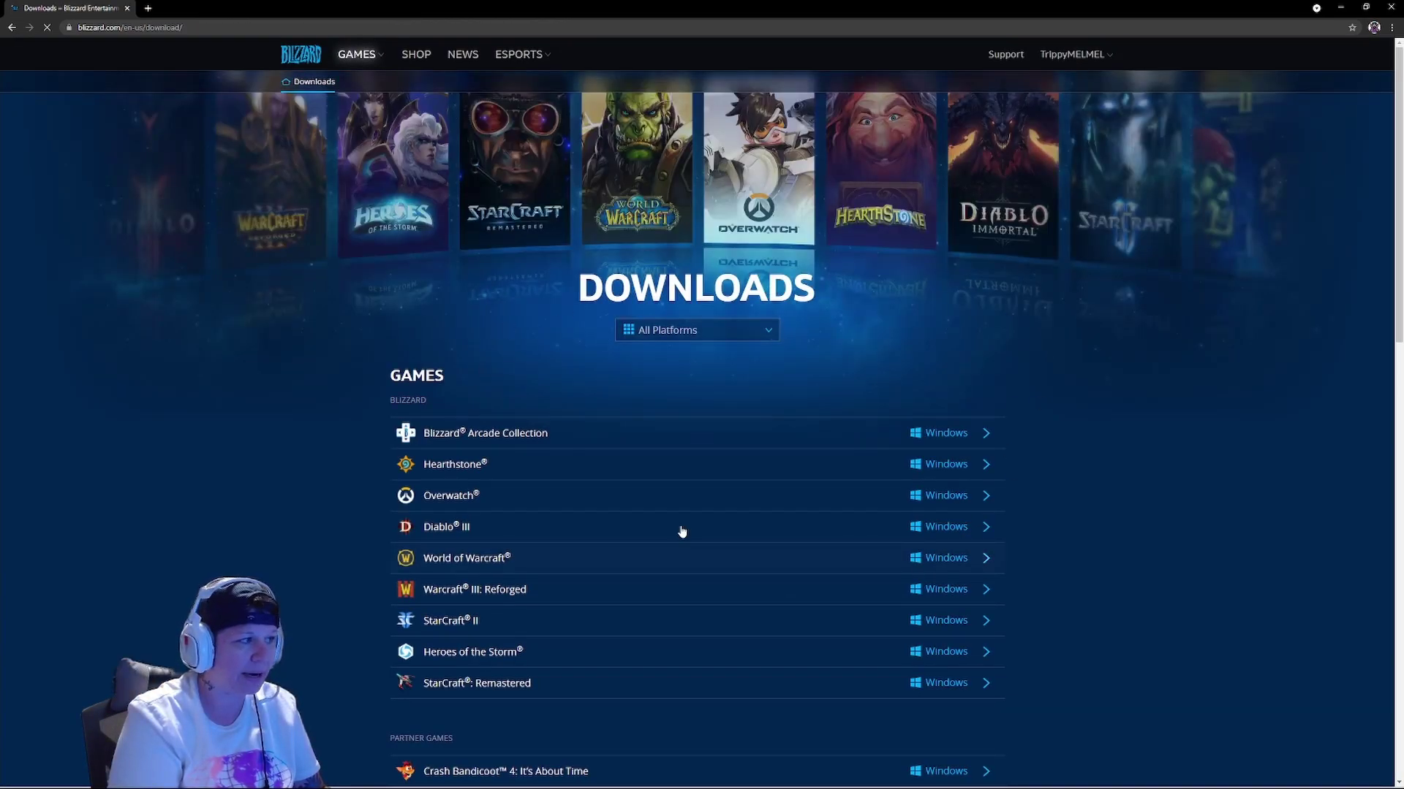
Find the Battle.net Desktop App on Blizzard's Downloads page and open the Battle.net App page from the search results
scroll(733, 508, "down", 3)
scroll(721, 502, "up", 3)
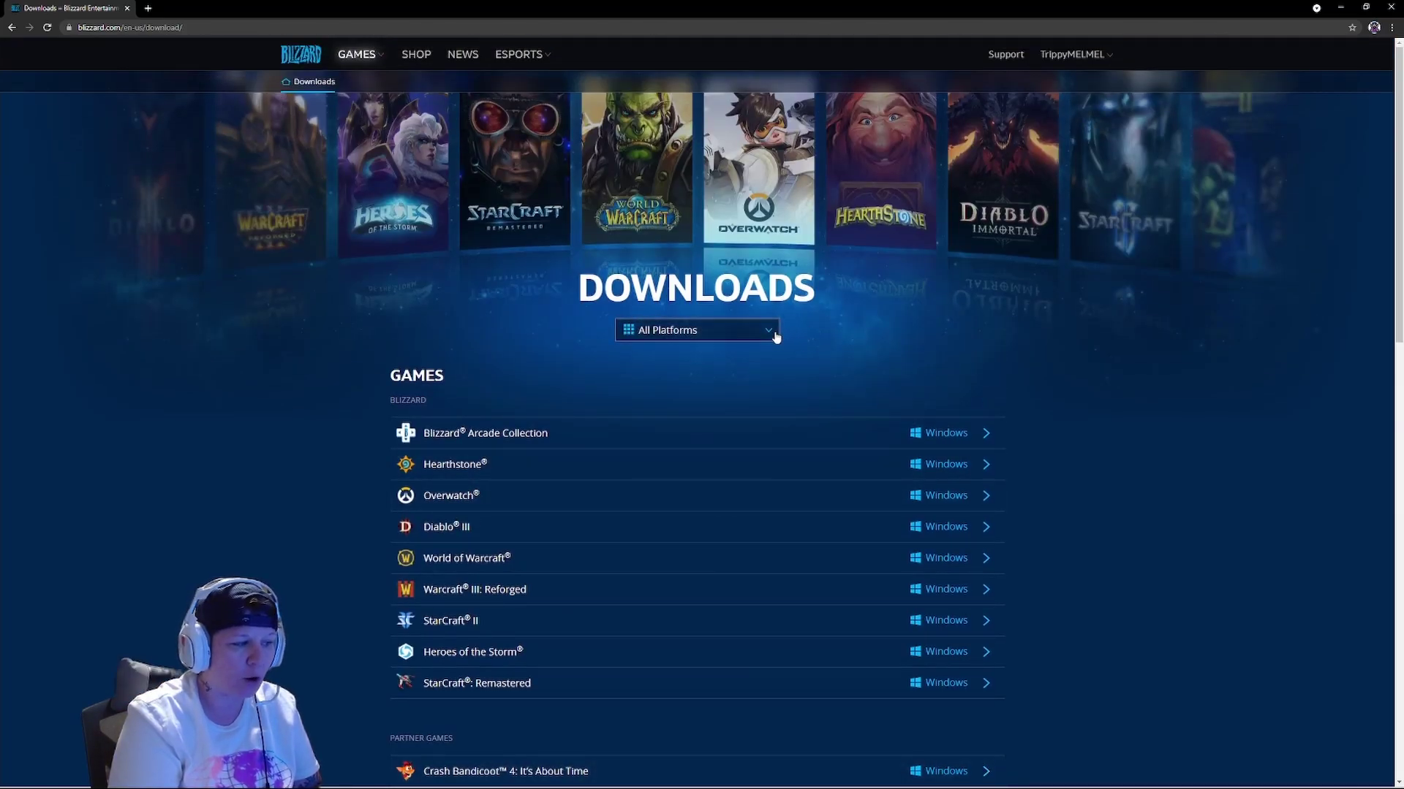
scroll(776, 336, "down", 2)
scroll(705, 439, "up", 1)
scroll(579, 492, "down", 4)
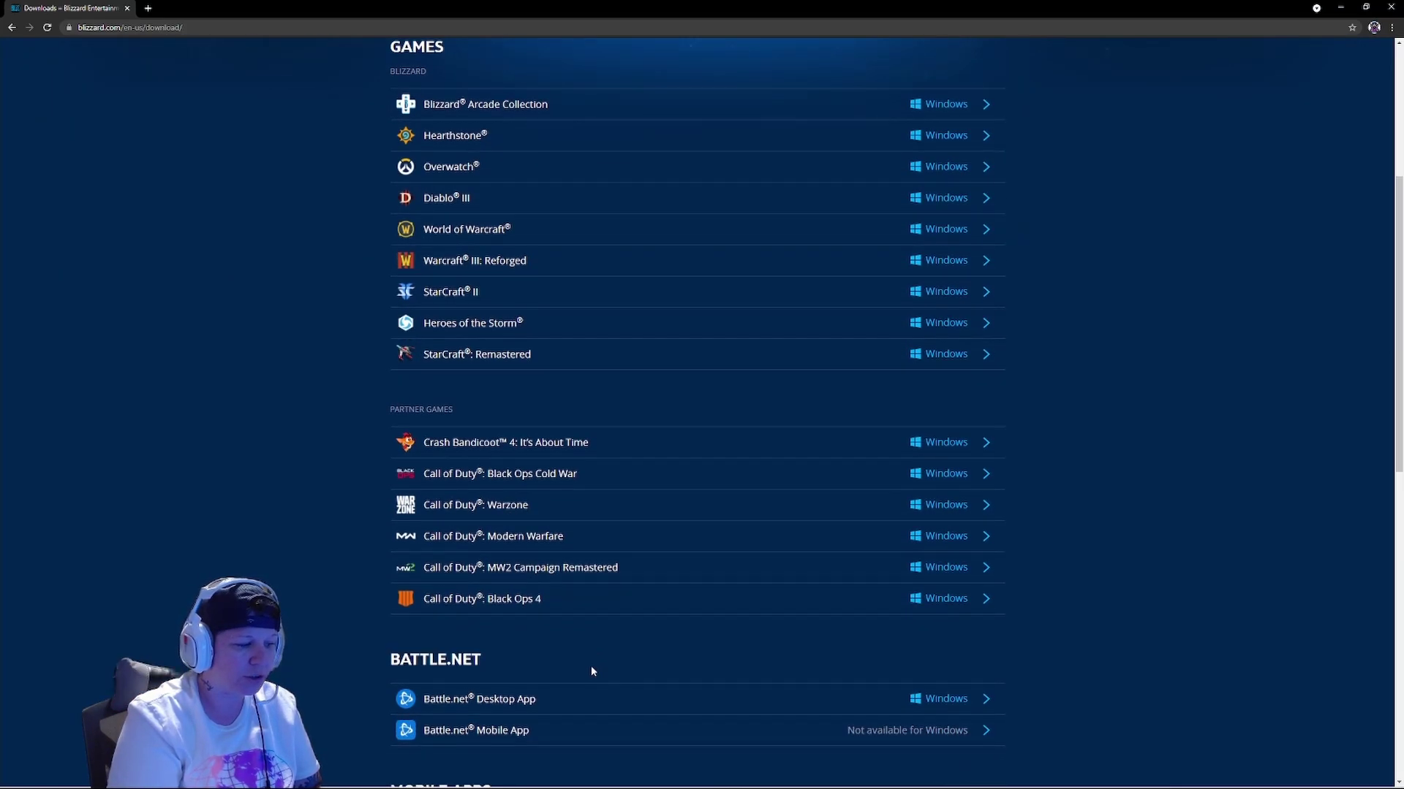
scroll(716, 384, "up", 4)
scroll(589, 527, "down", 6)
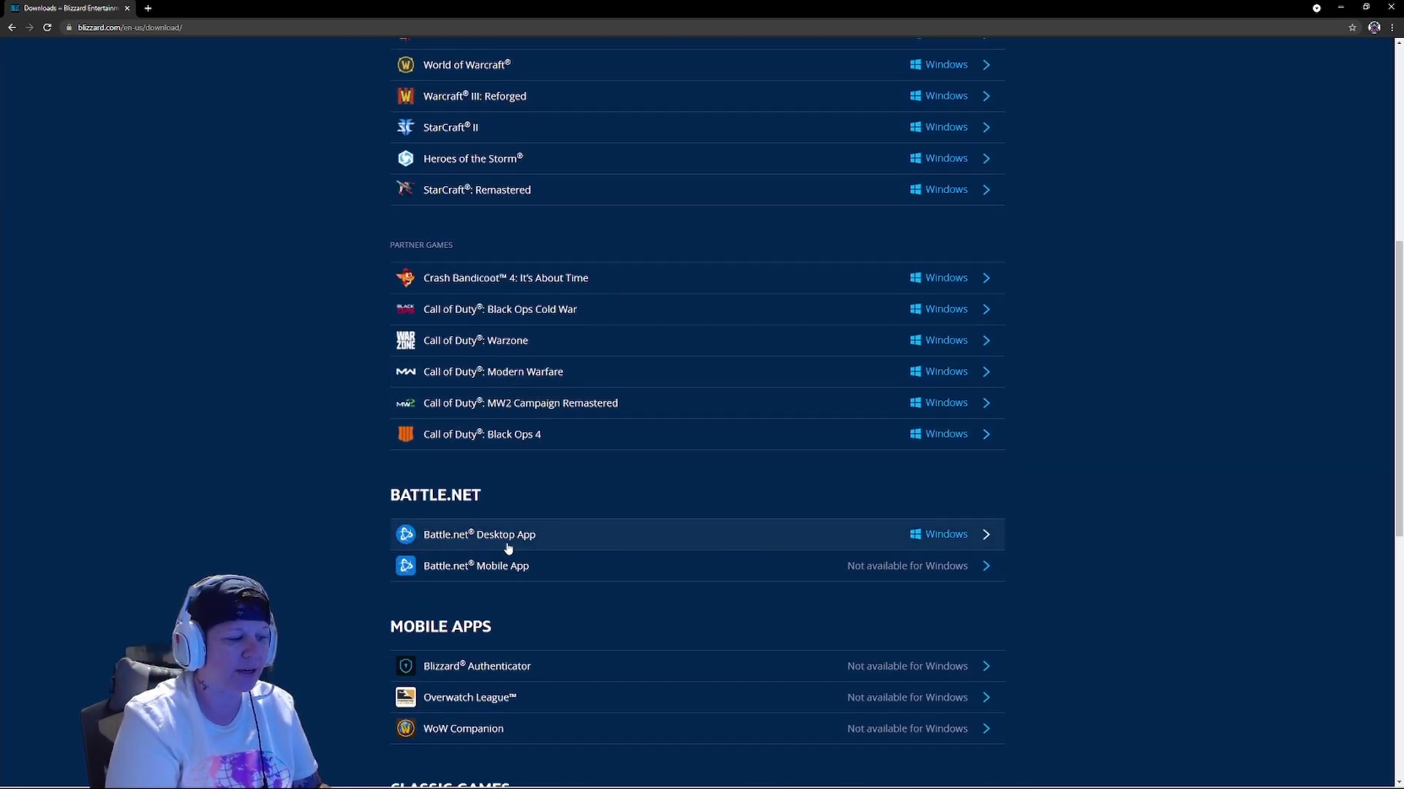
scroll(578, 539, "up", 7)
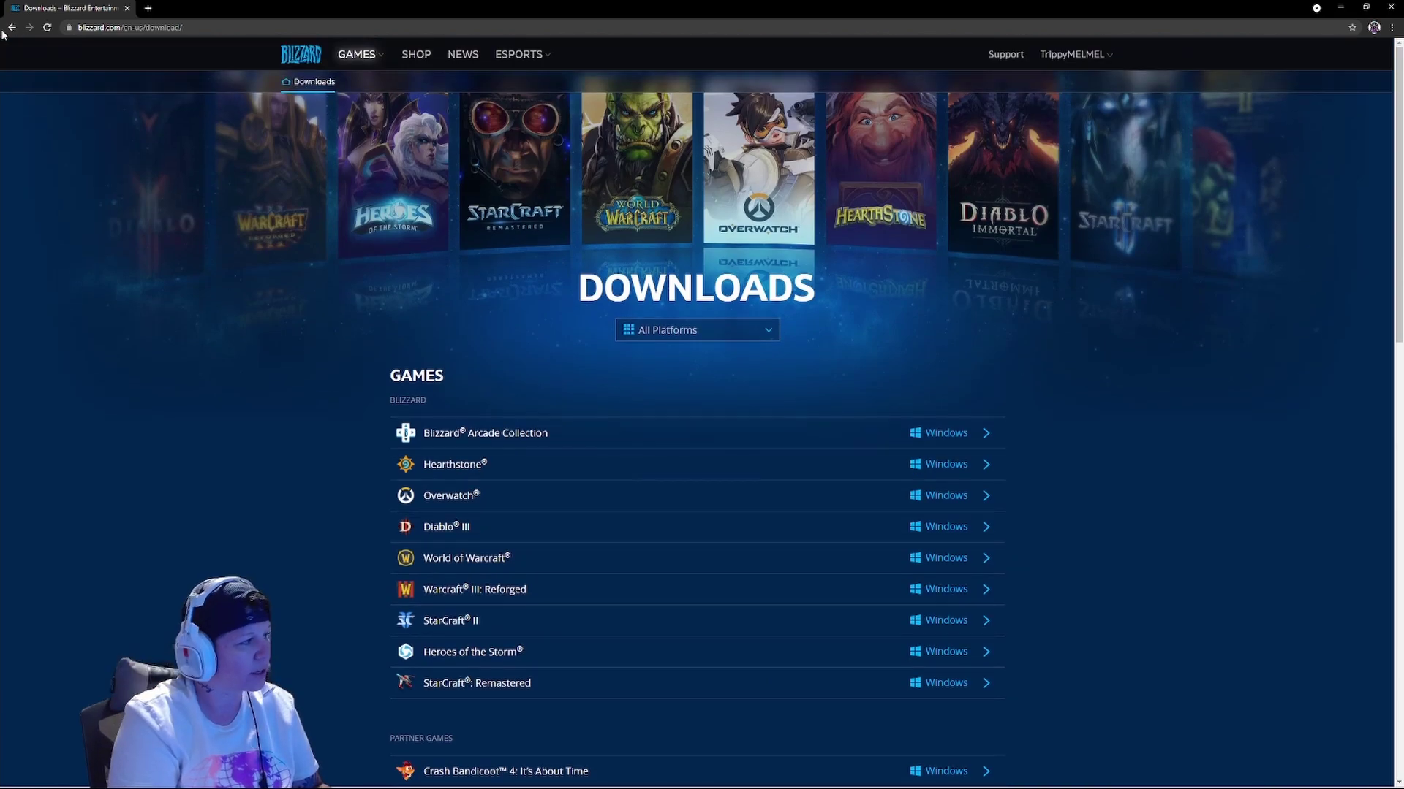
left_click(11, 29)
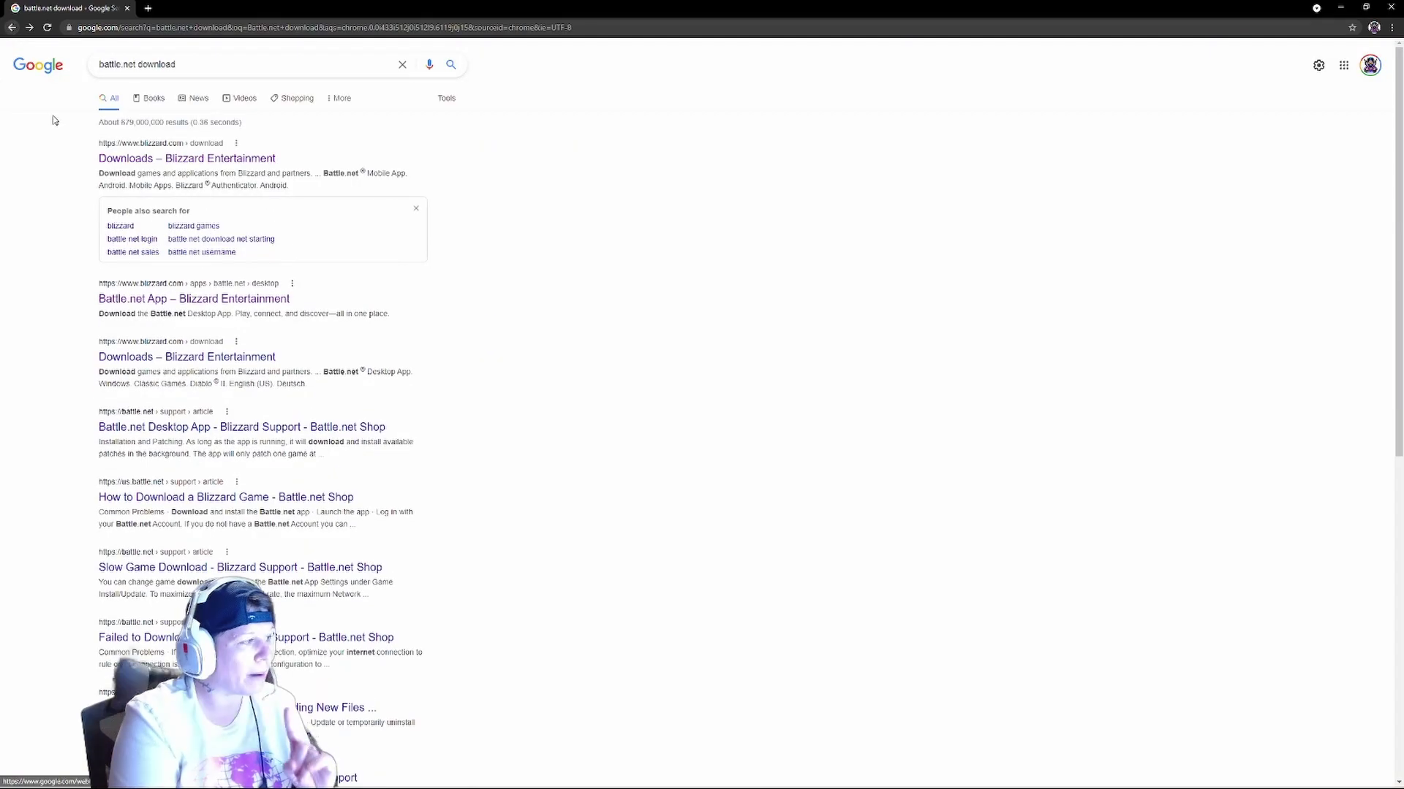
left_click(151, 299)
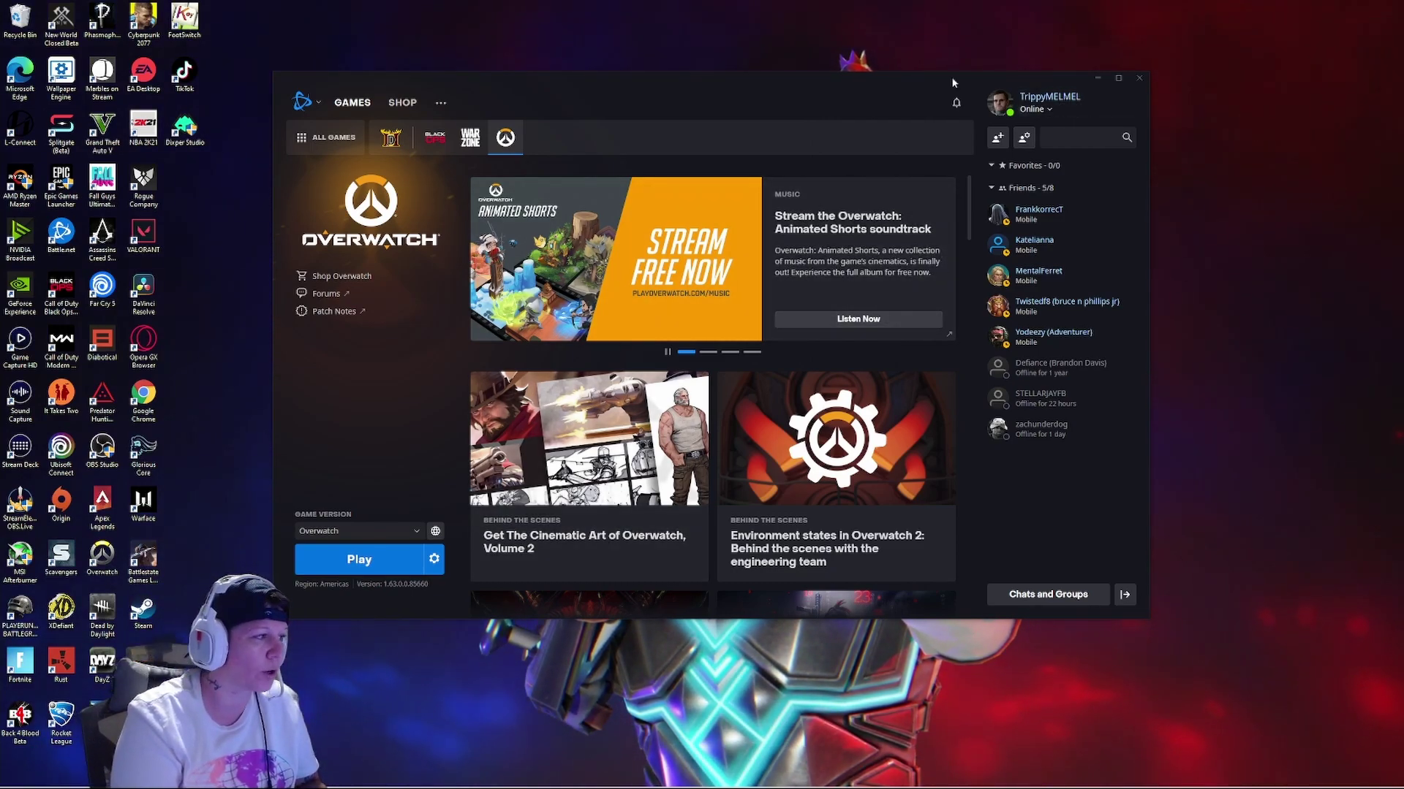
In the Battle.net app, go through the Warzone and Black Ops pages to Diablo II: Resurrected and try to install it
left_click(455, 141)
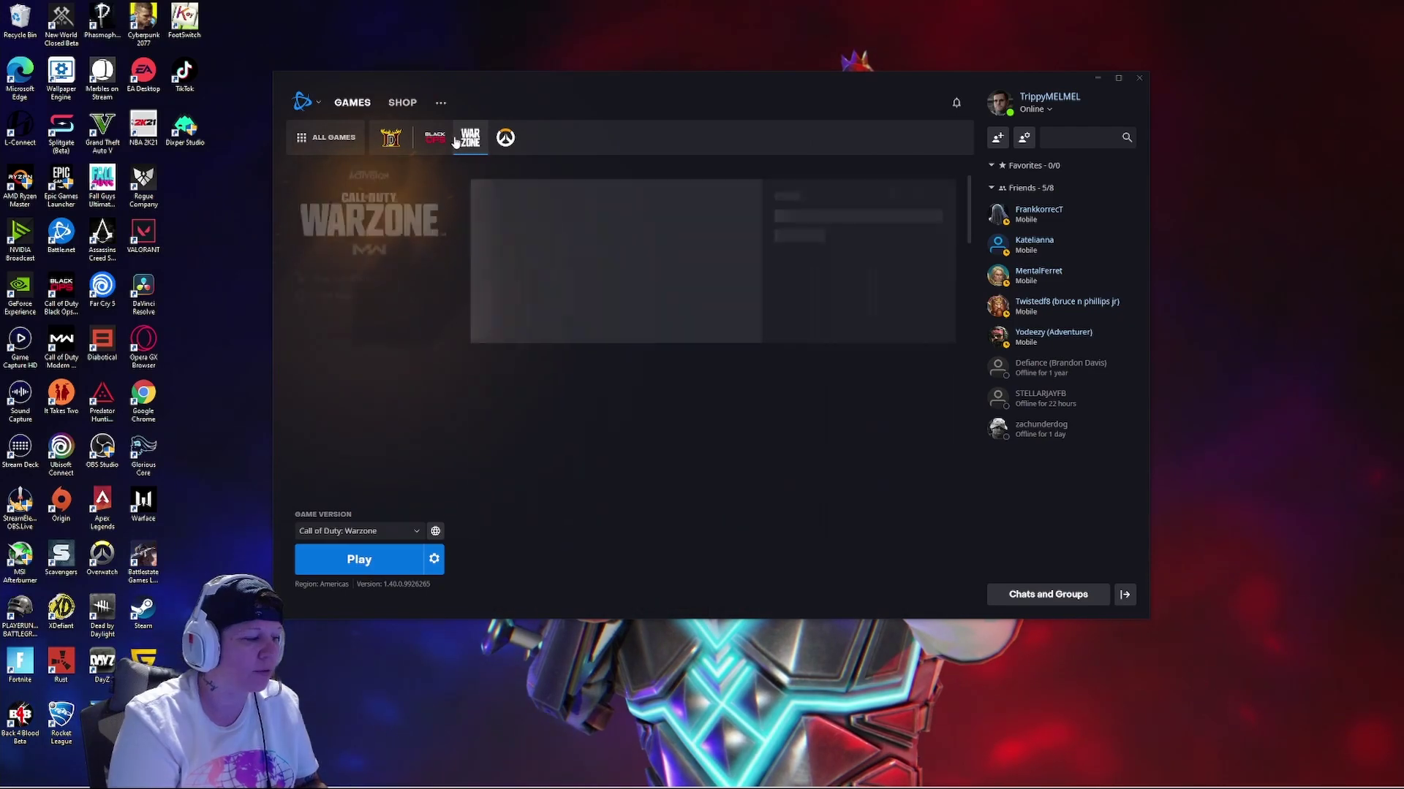
left_click(435, 137)
left_click(393, 139)
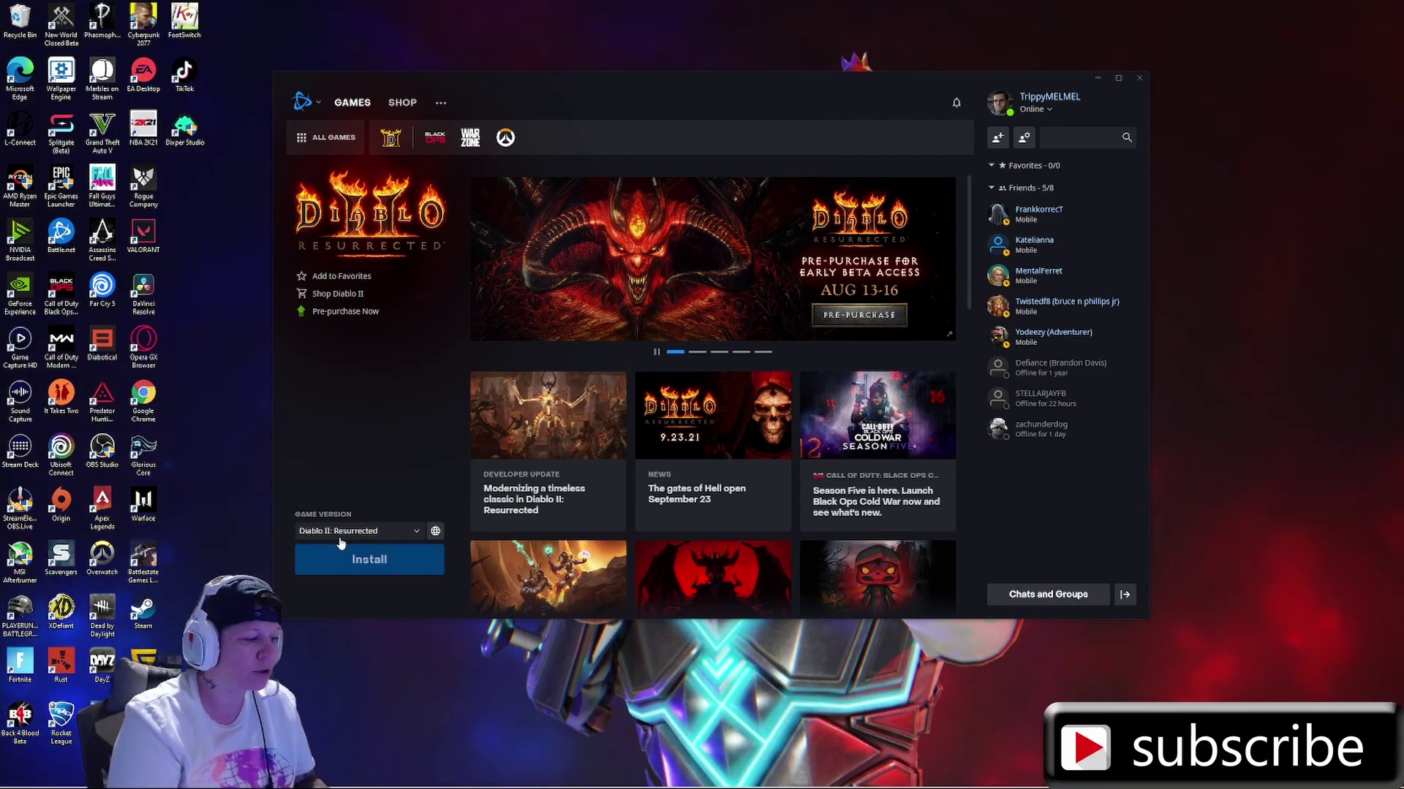
left_click(365, 561)
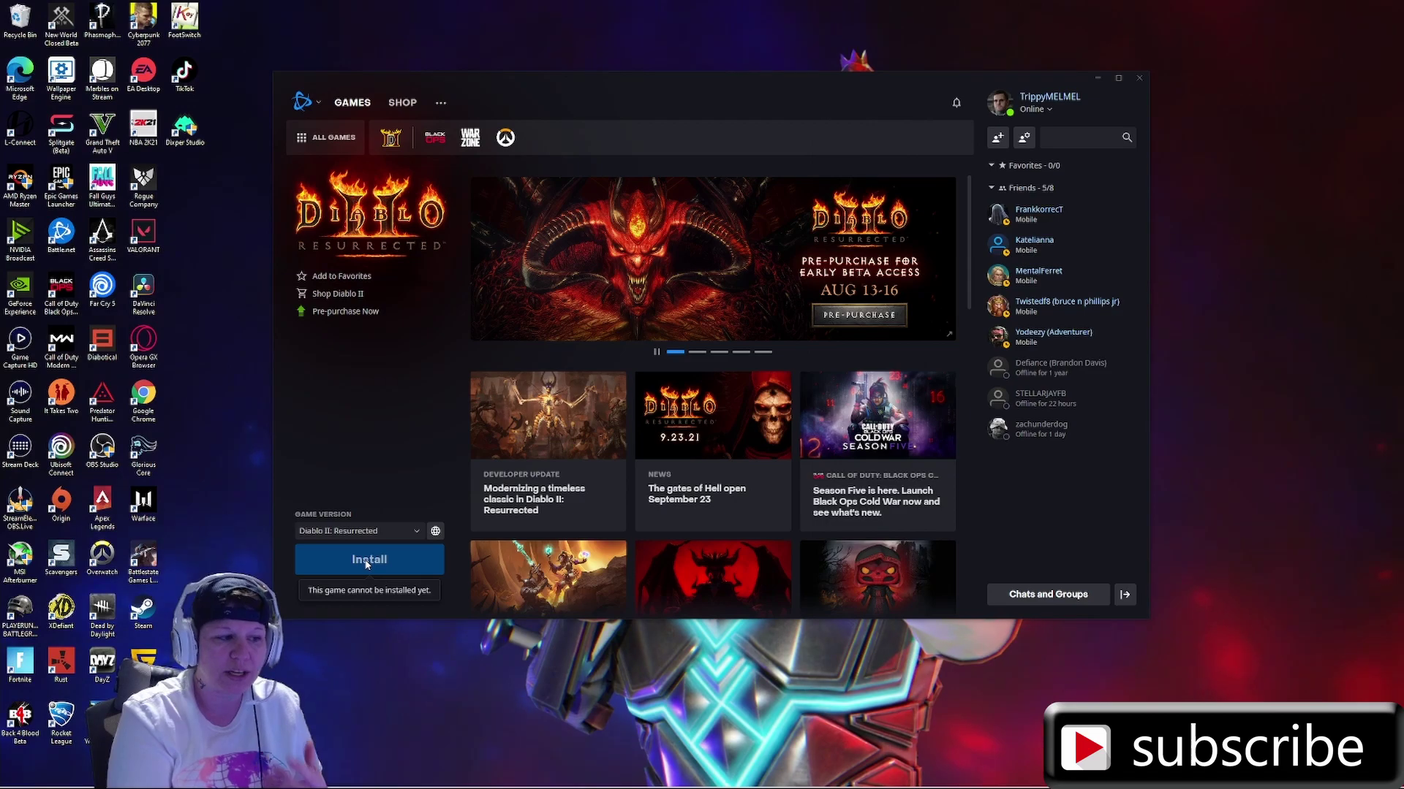
Open the Diablo II: Resurrected pre-purchase page, examine its editions, prices and platforms, and return to the game's page
left_click(366, 313)
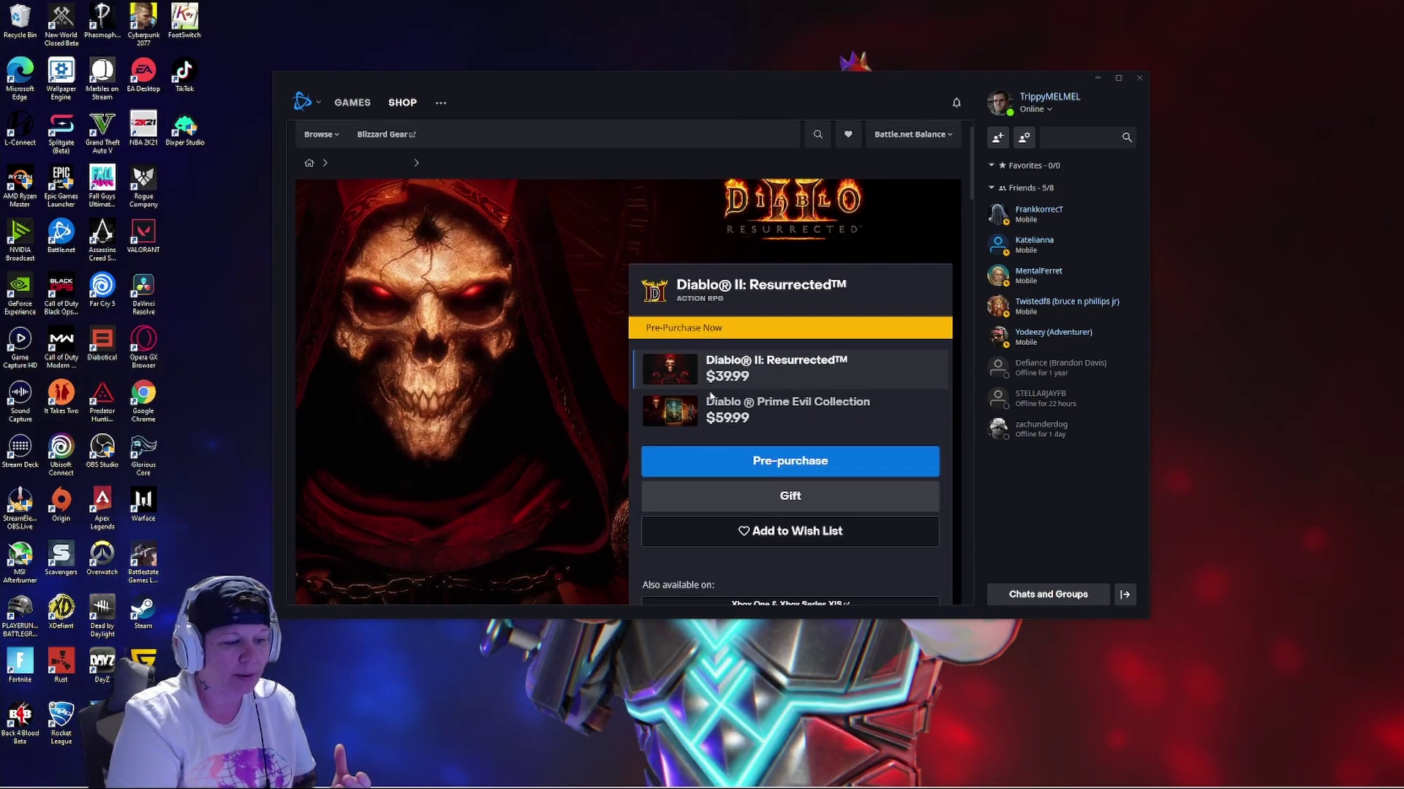
scroll(802, 430, "down", 3)
scroll(782, 329, "down", 1)
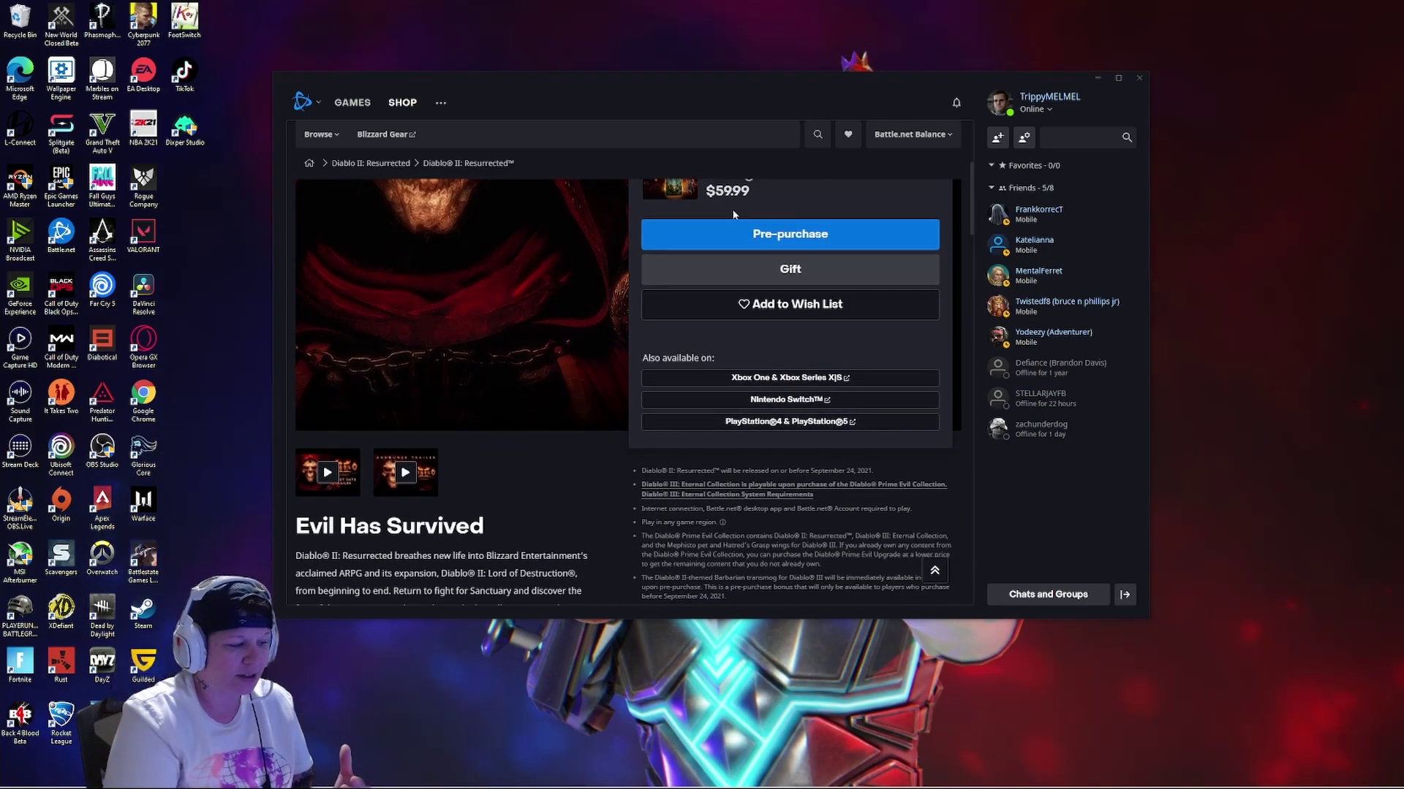
scroll(756, 366, "up", 3)
scroll(737, 269, "down", 3)
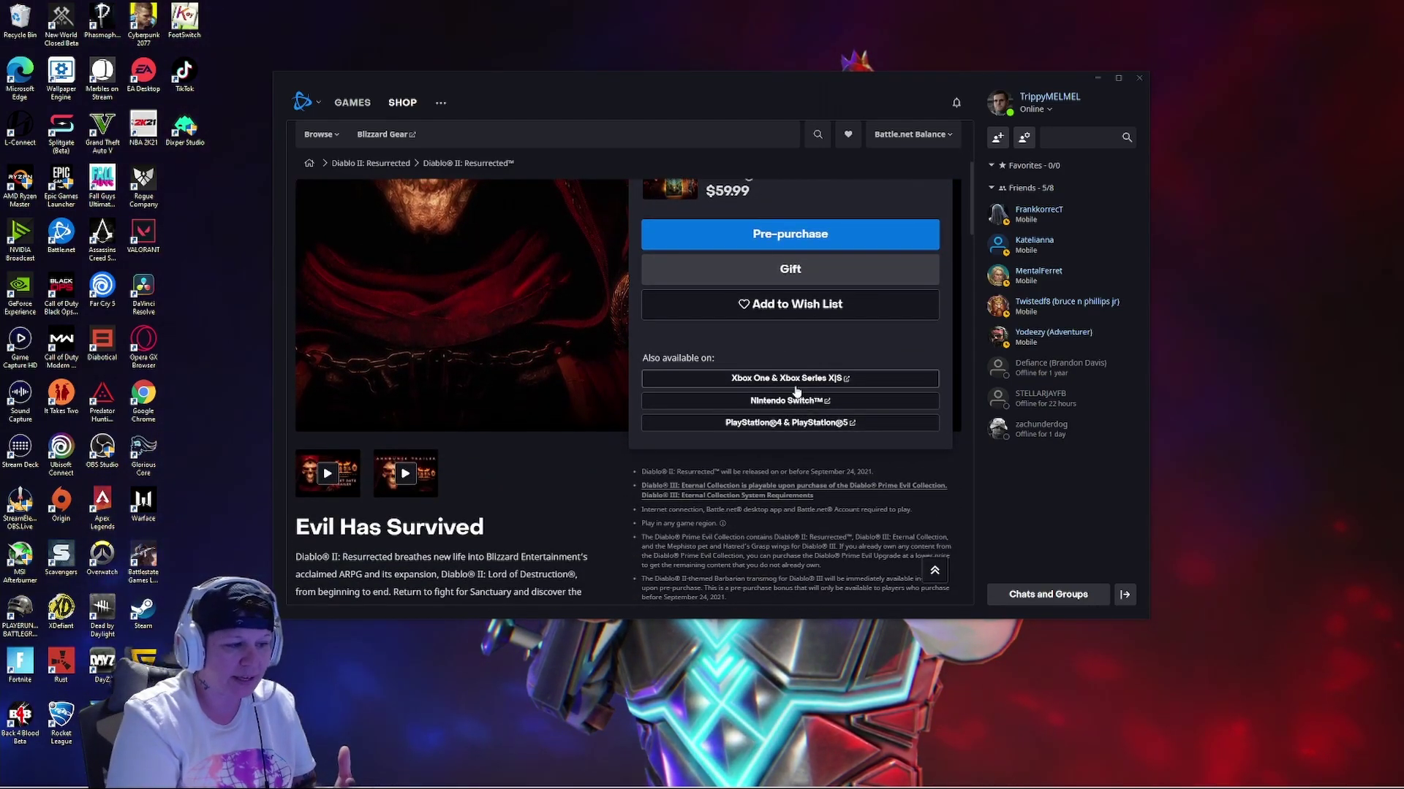
left_click(934, 570)
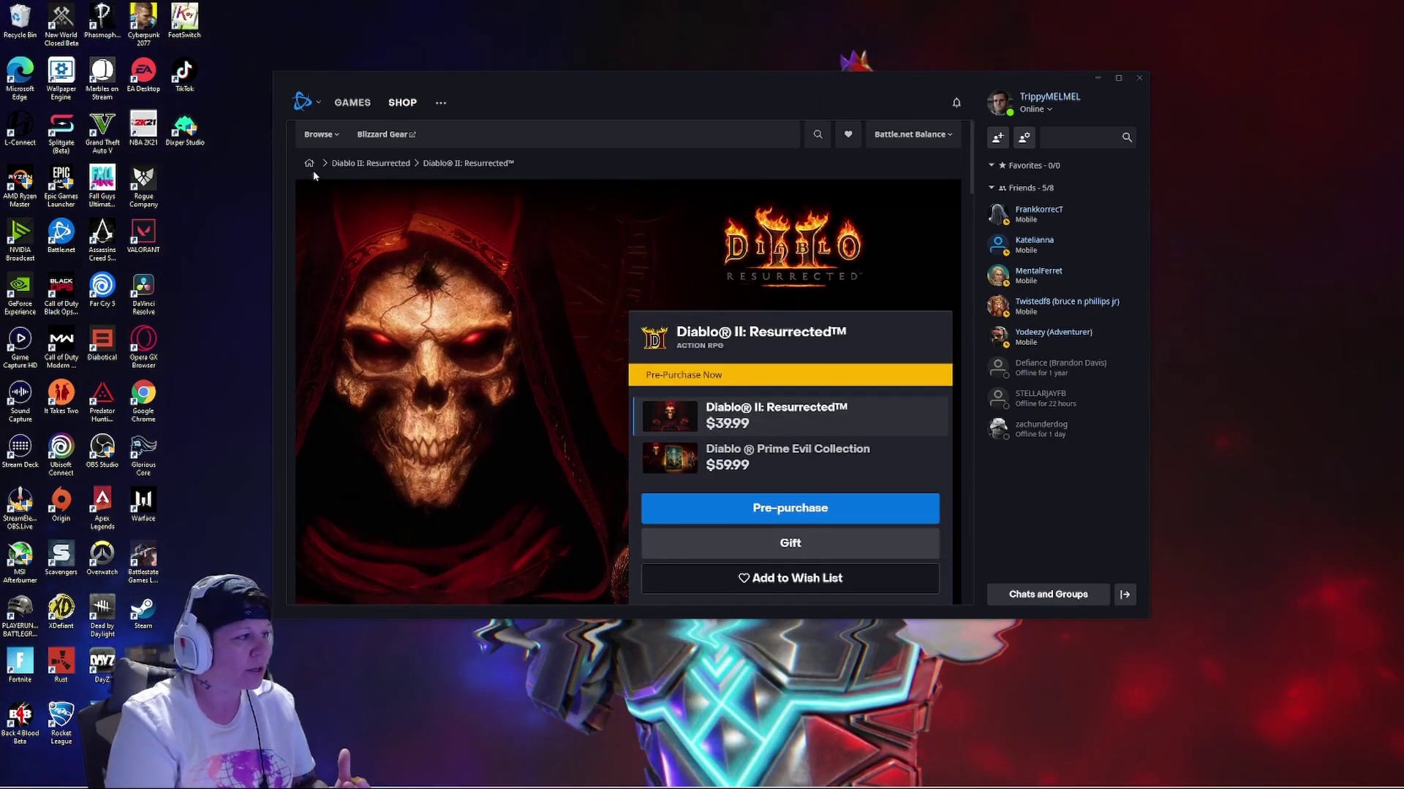
left_click(311, 164)
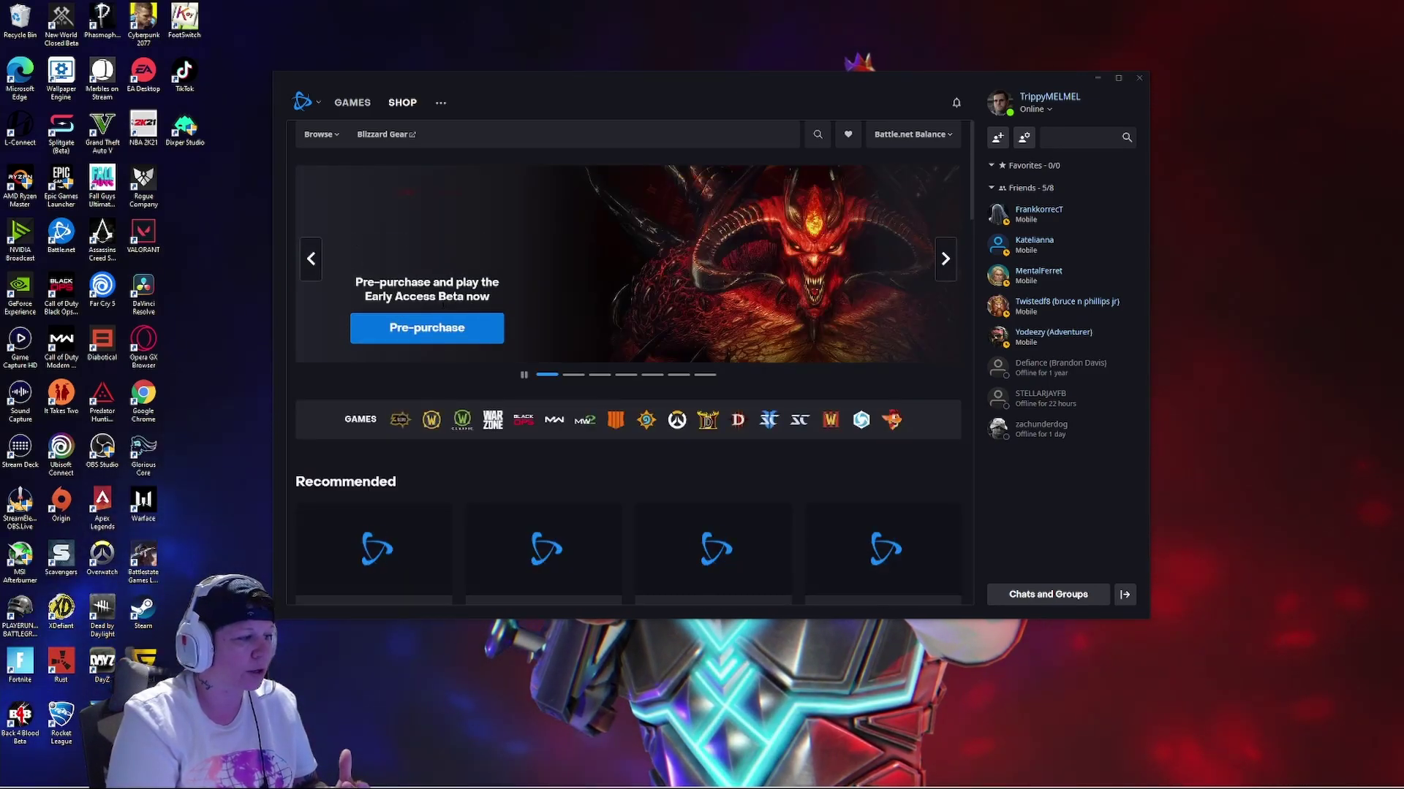
left_click(353, 103)
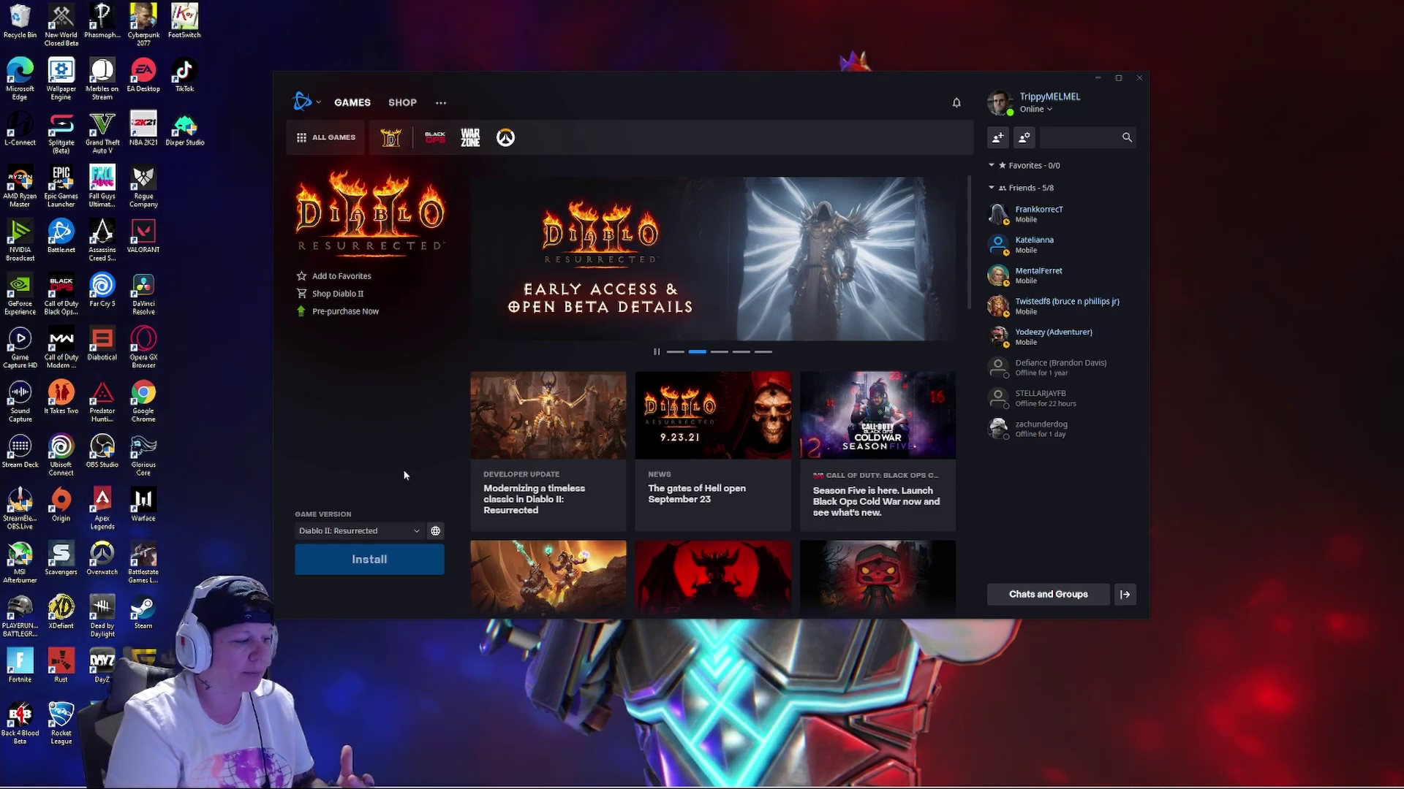
Switch the Diablo II: Resurrected game version to Beta and start its installation with the proposed folder and options
left_click(416, 532)
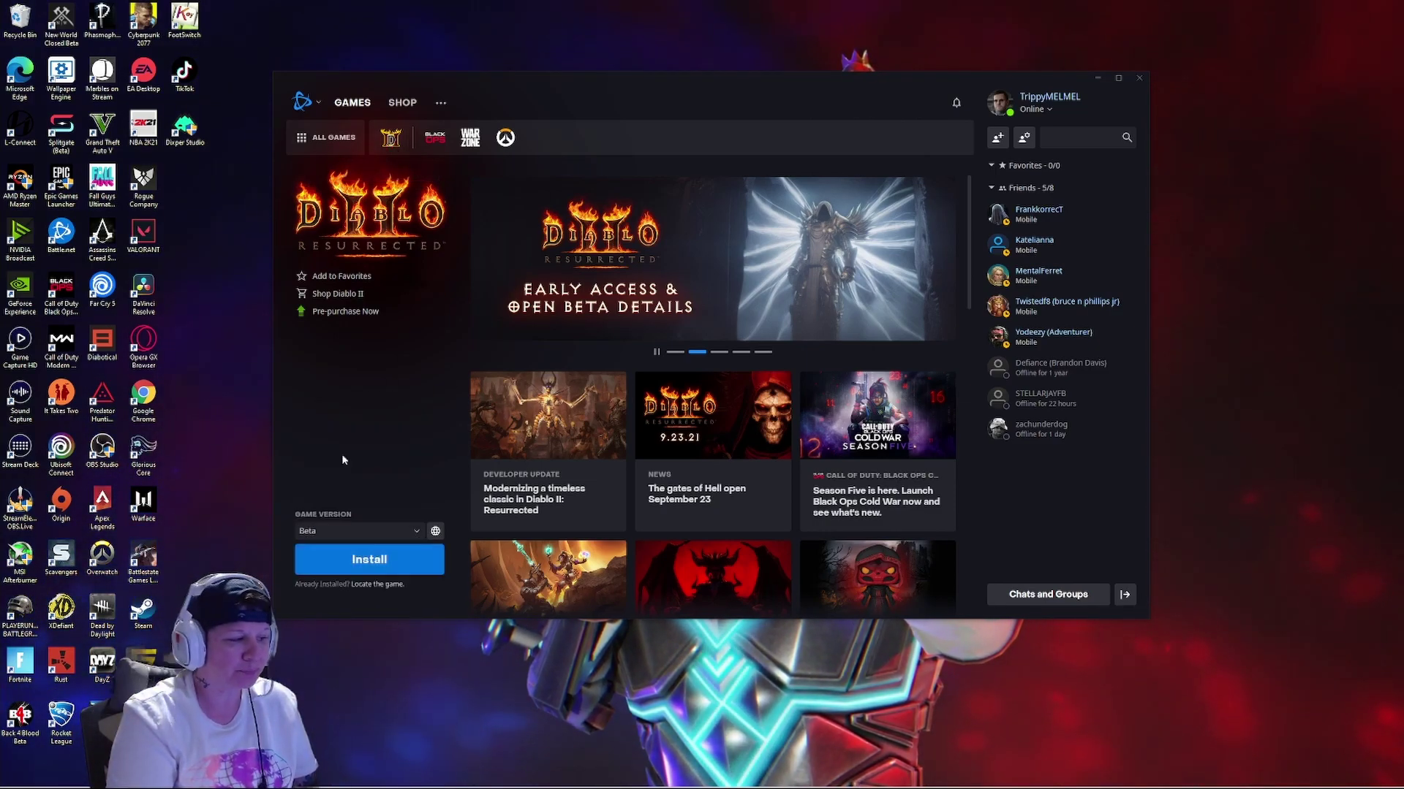
left_click(370, 560)
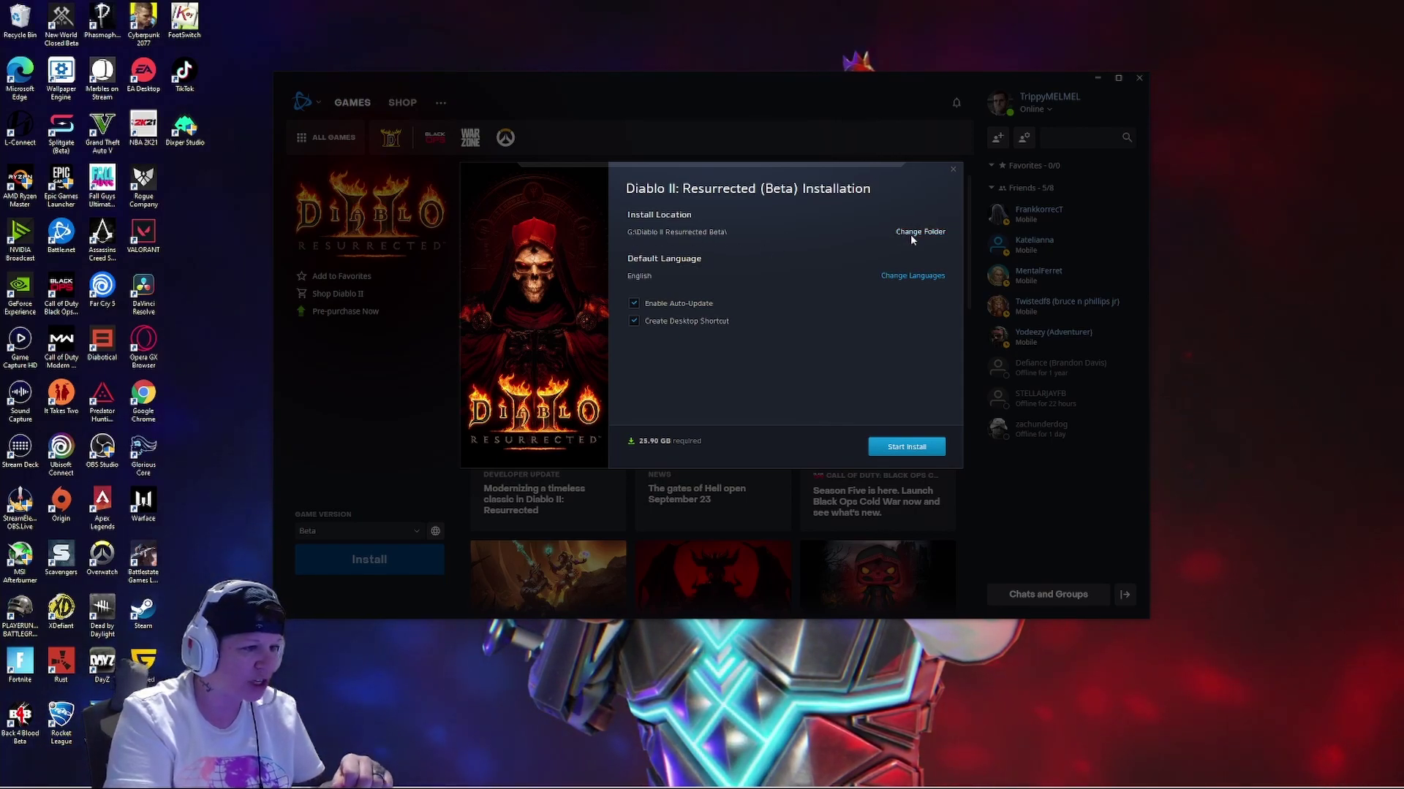
left_click(911, 449)
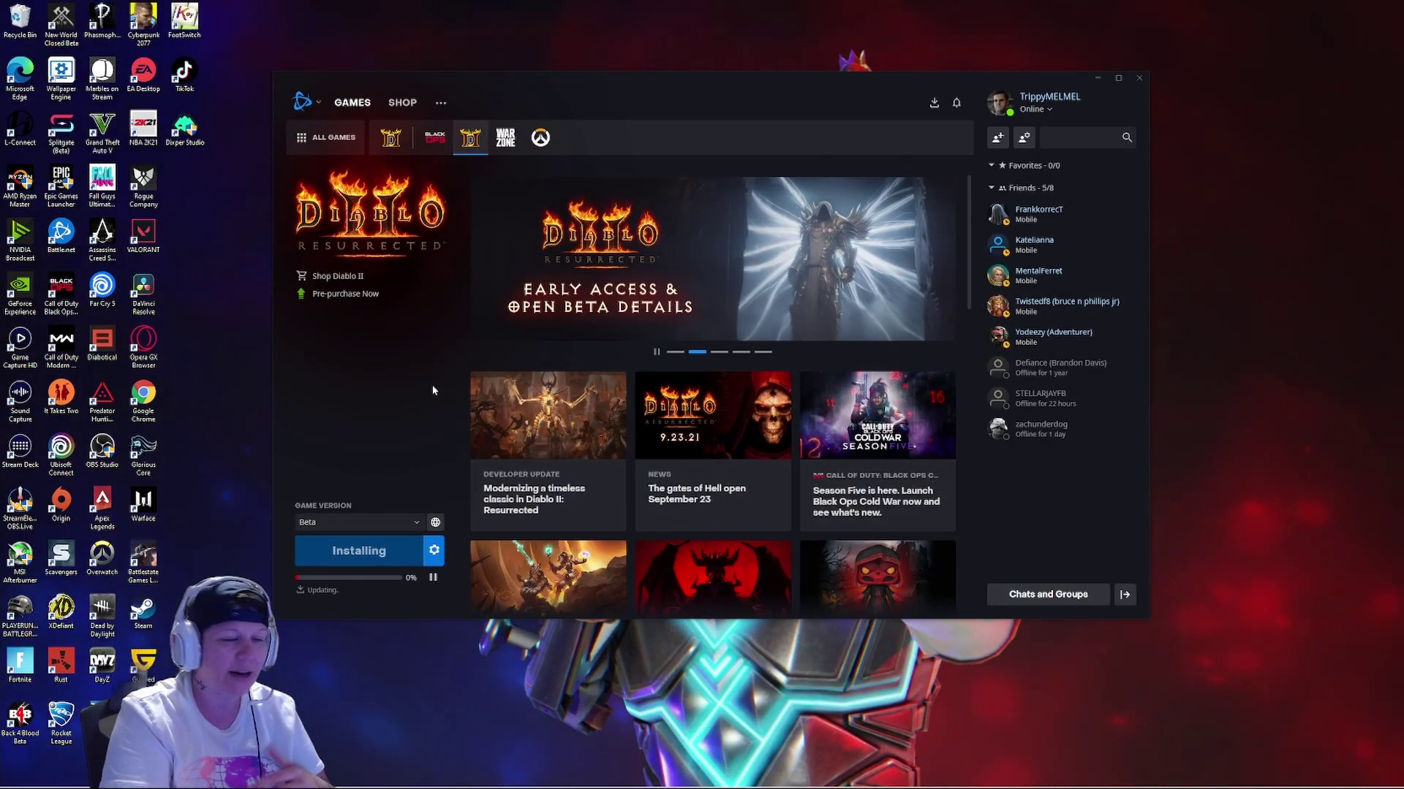